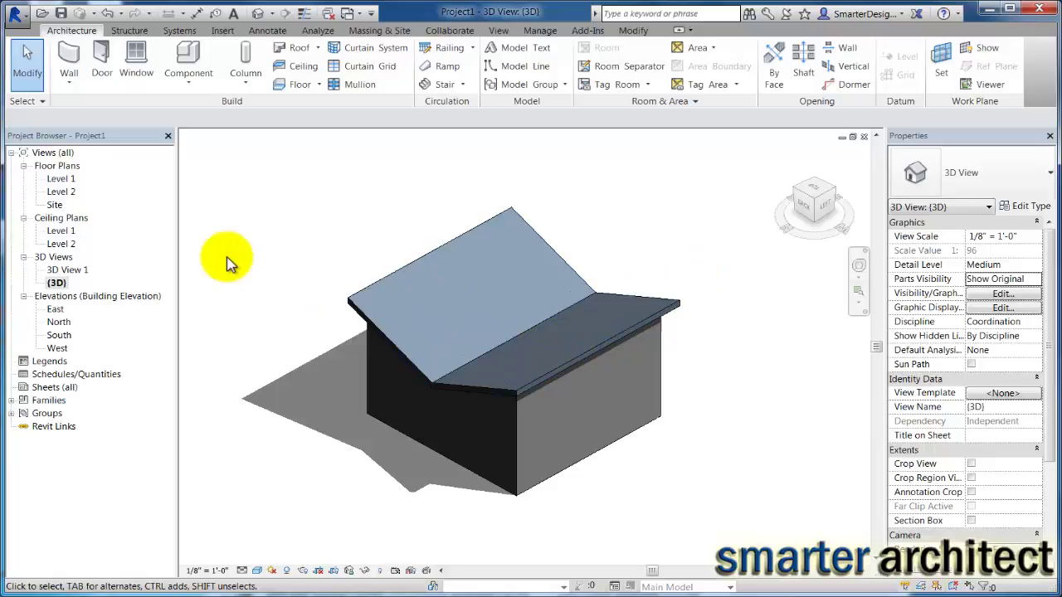
- Open the 3D View 1 camera view and display it with shaded surfaces
double_click(68, 270)
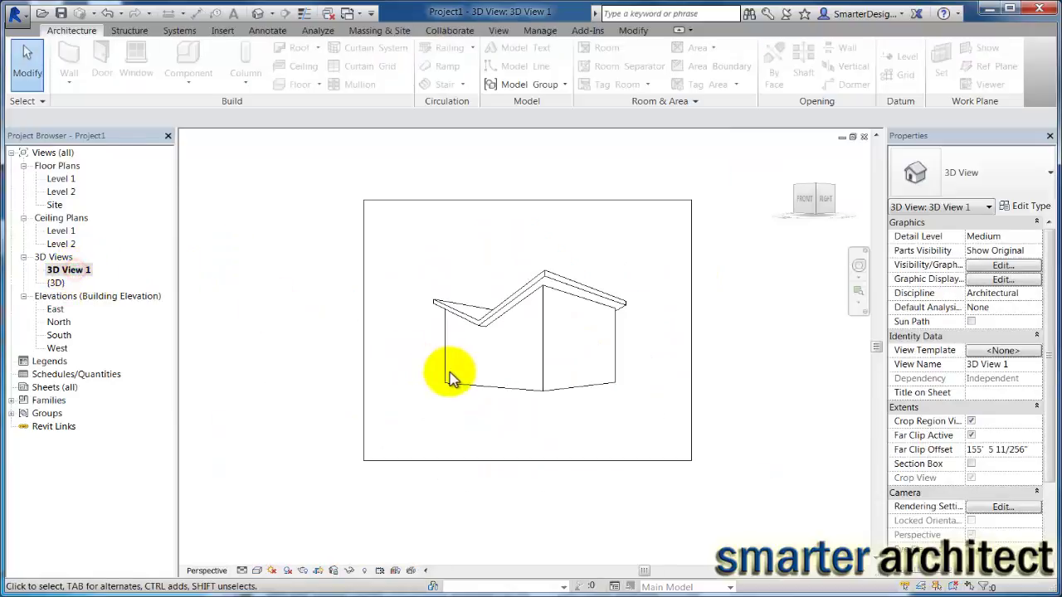
left_click(284, 571)
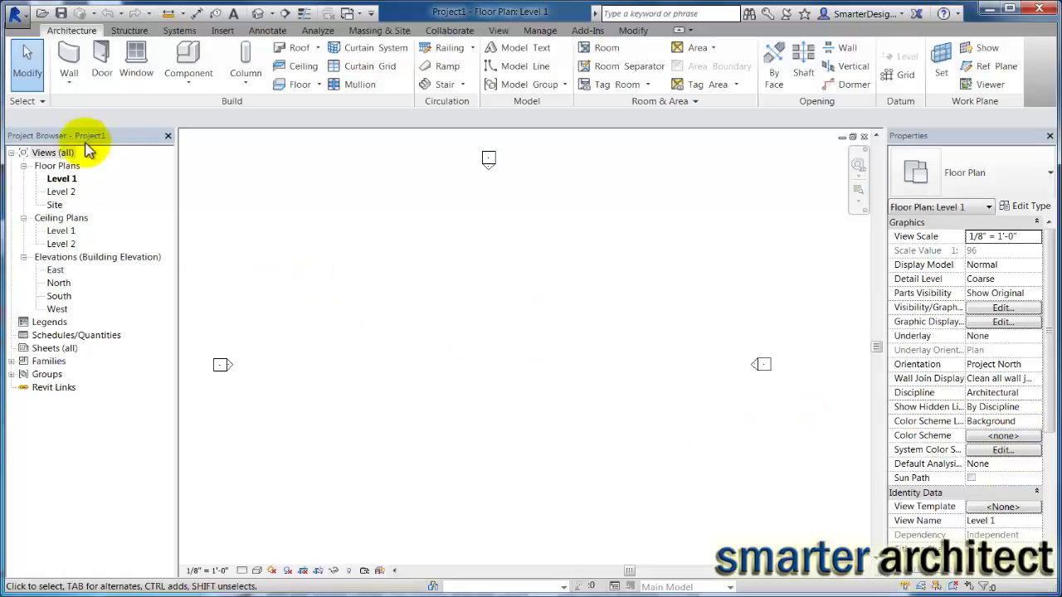
- Draw four walls as a closed square about 37' wide, rising from Level 1 to Level 2
left_click(69, 57)
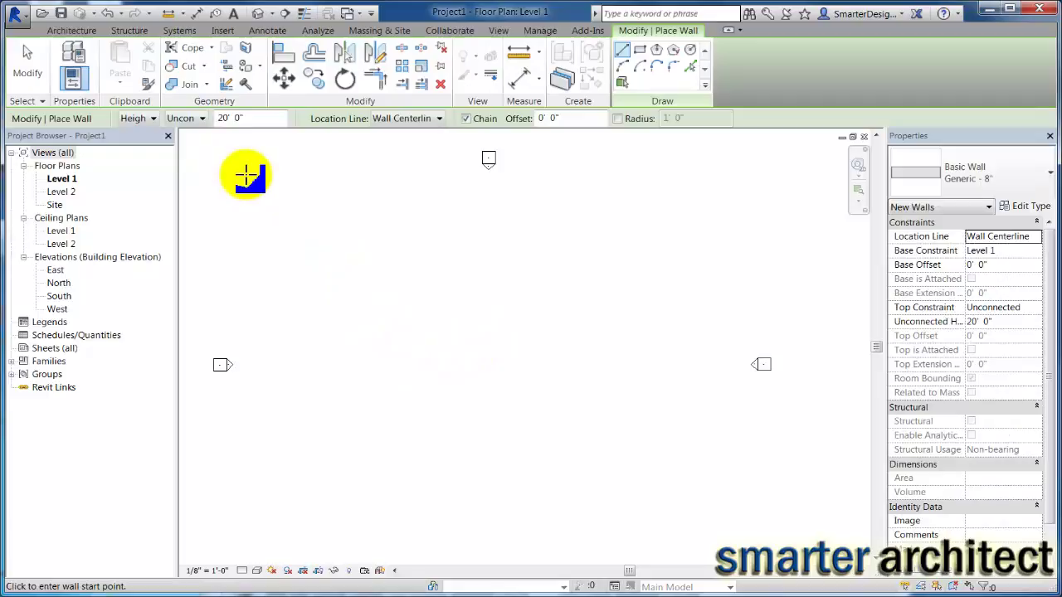
left_click(195, 119)
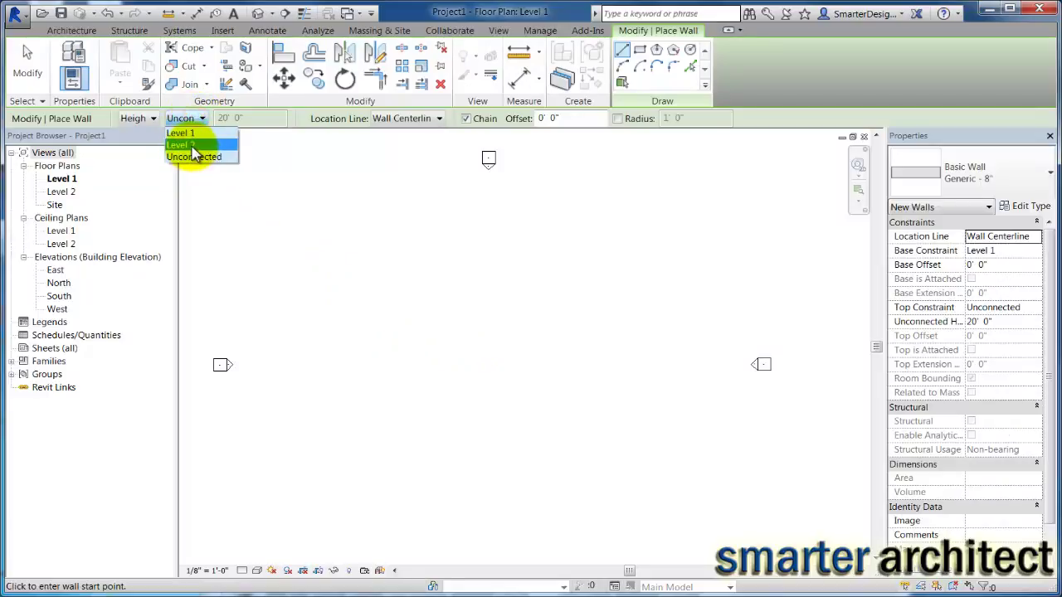
left_click(187, 145)
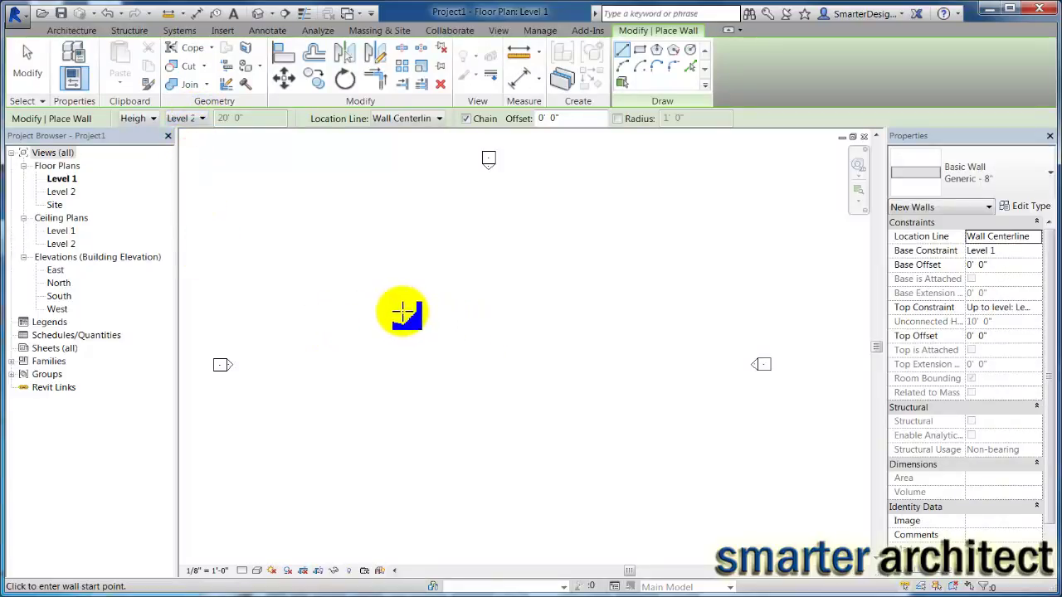
left_click(413, 302)
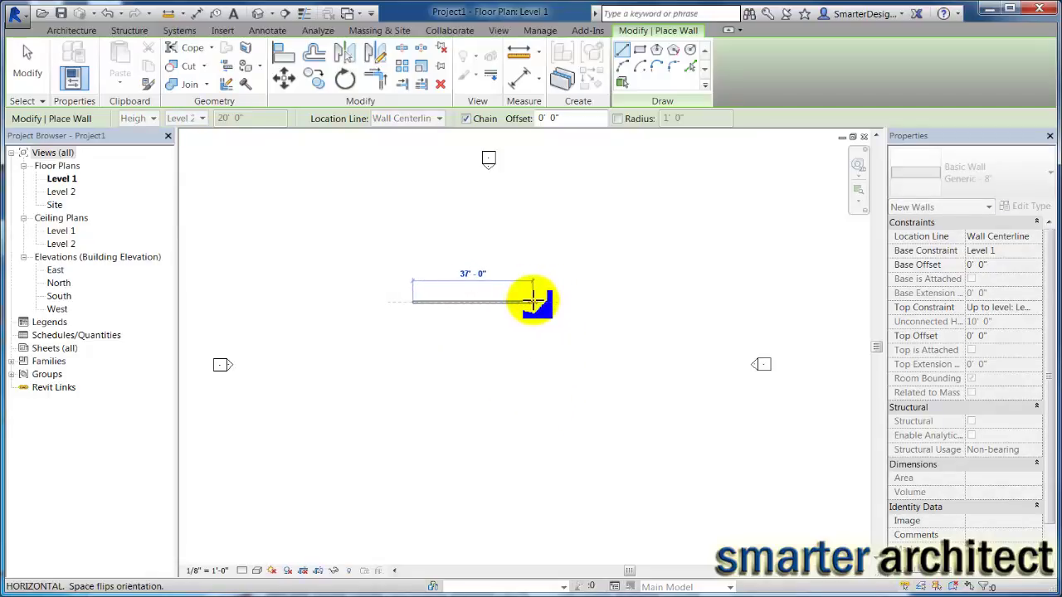
left_click(535, 301)
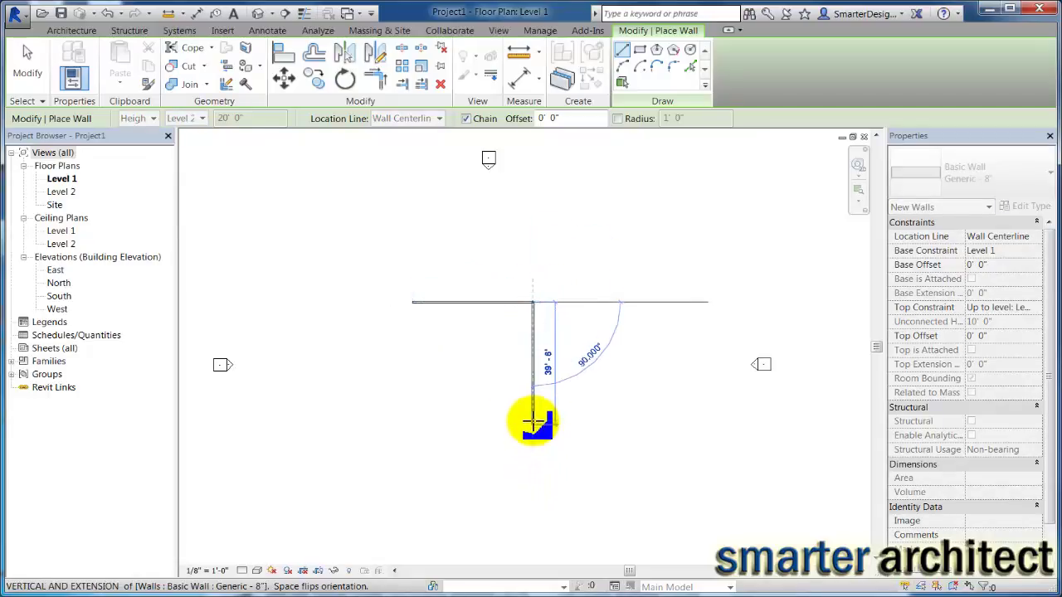
left_click(533, 419)
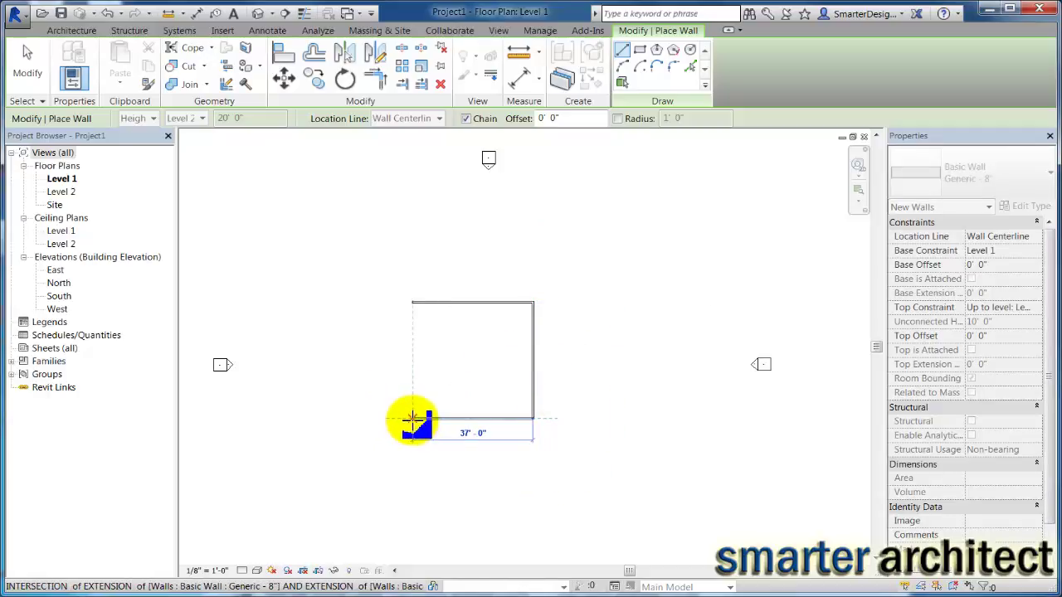
left_click(412, 419)
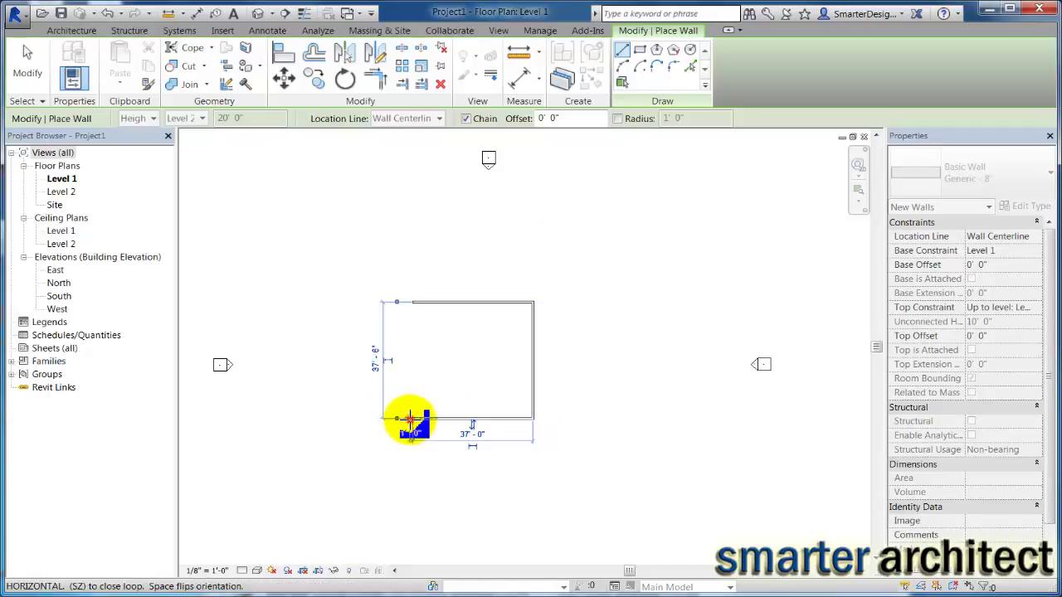
left_click(413, 302)
key("Escape")
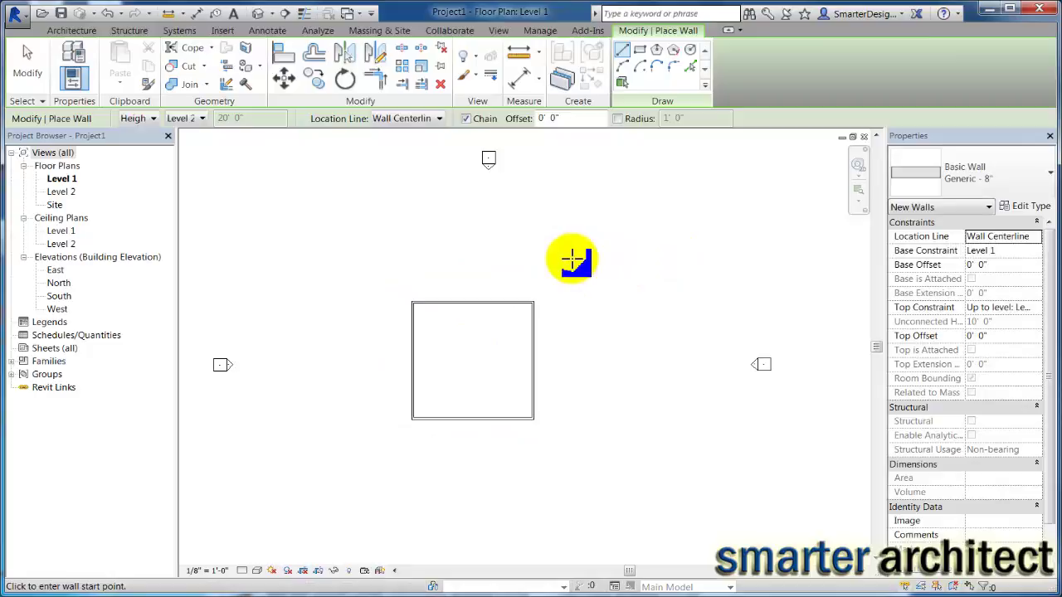
- Check the wall box in the default 3D view, then view it in the South elevation
key("Escape")
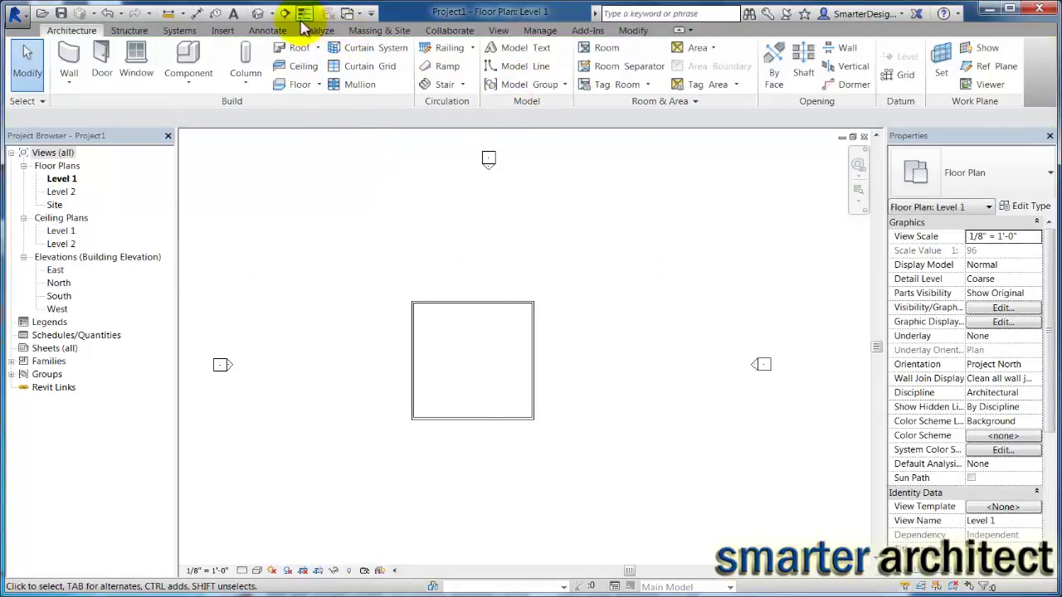
left_click(271, 14)
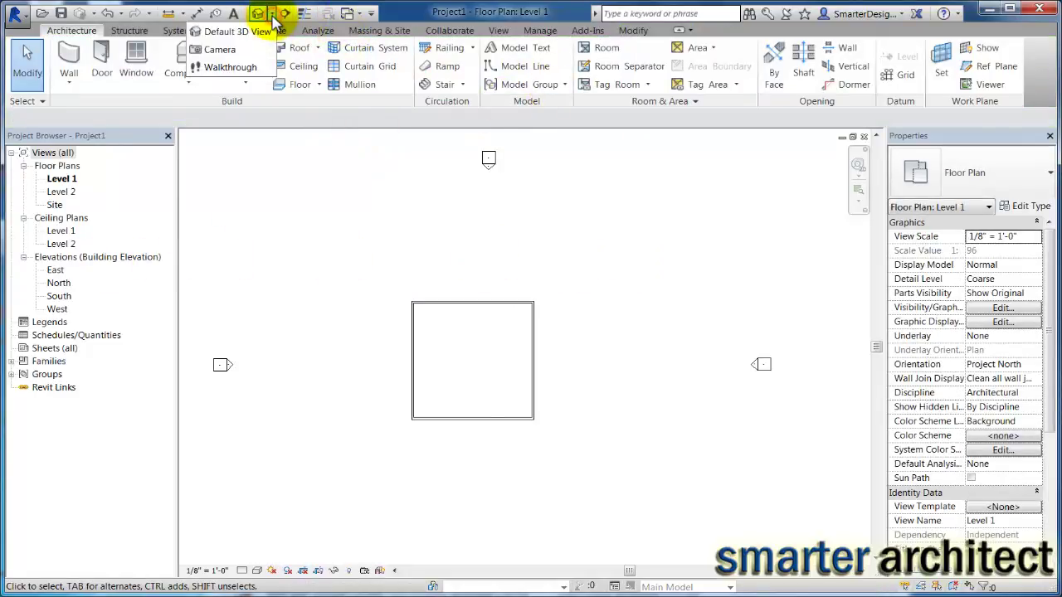
left_click(262, 39)
scroll(509, 237, "down", 3)
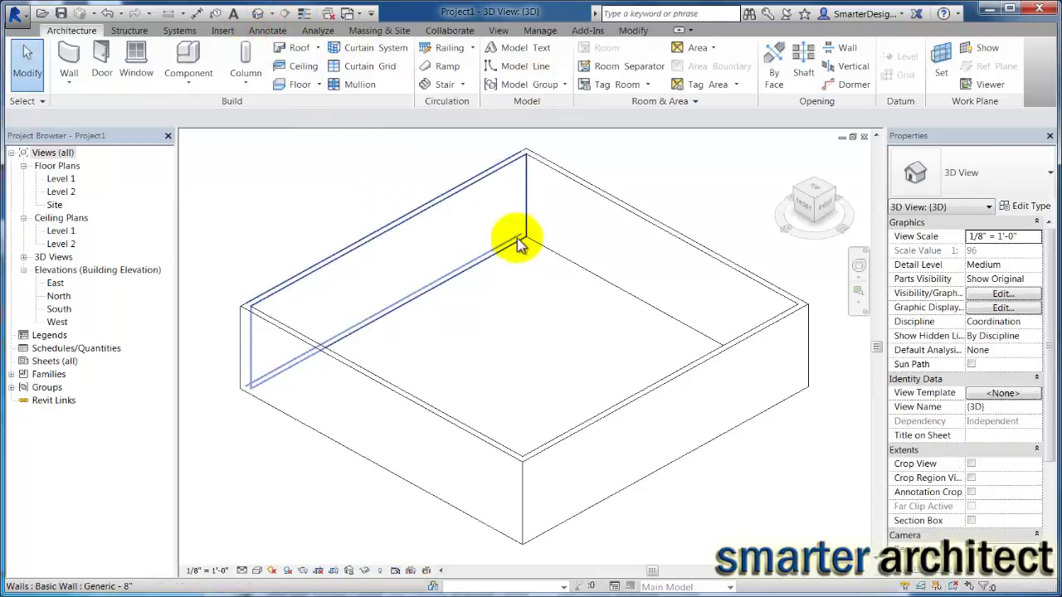
scroll(509, 268, "down", 2)
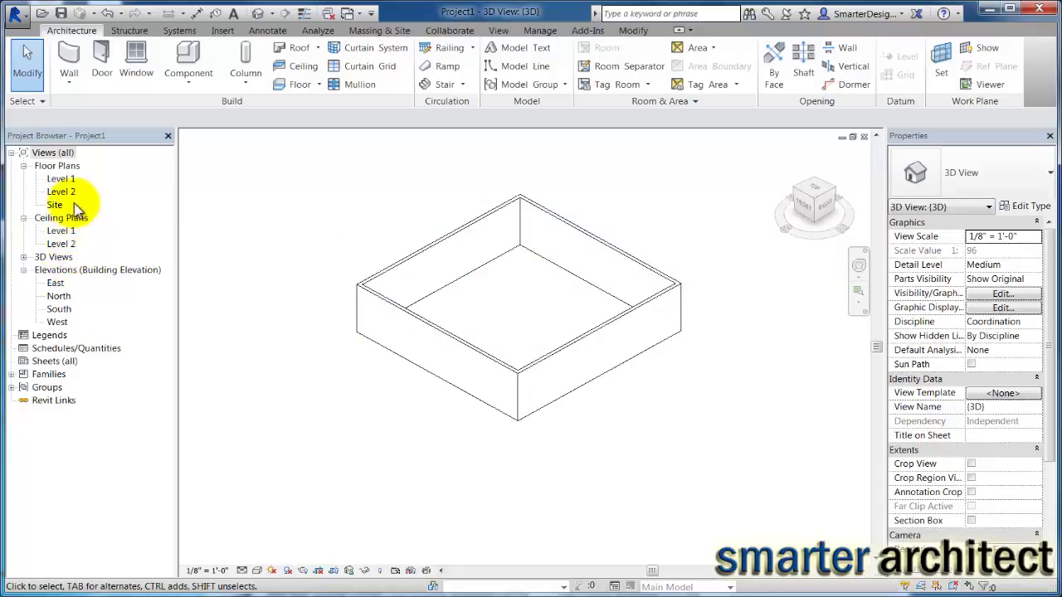
double_click(59, 309)
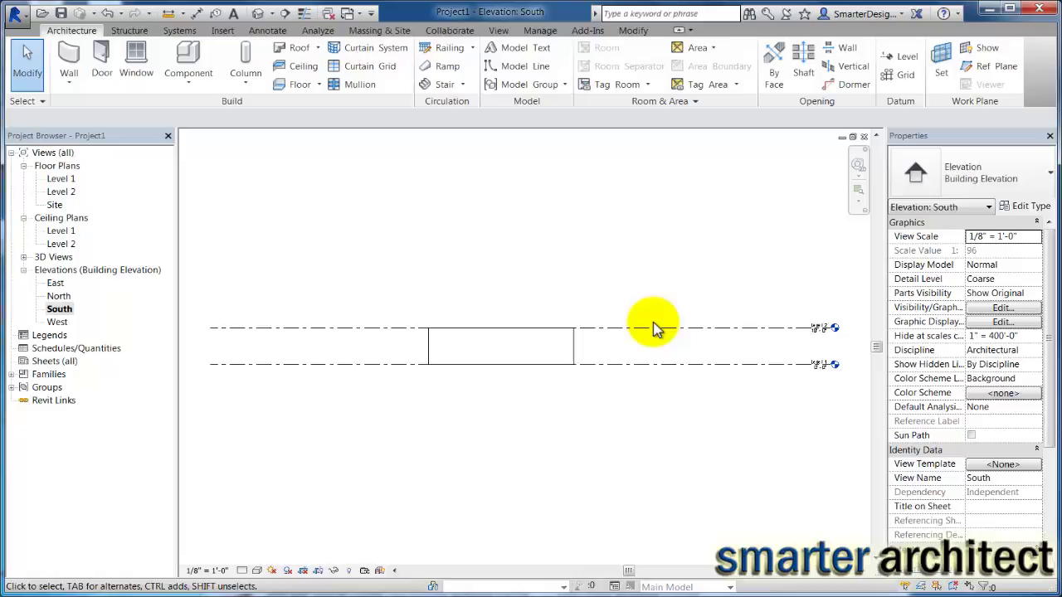
scroll(711, 331, "up", 2)
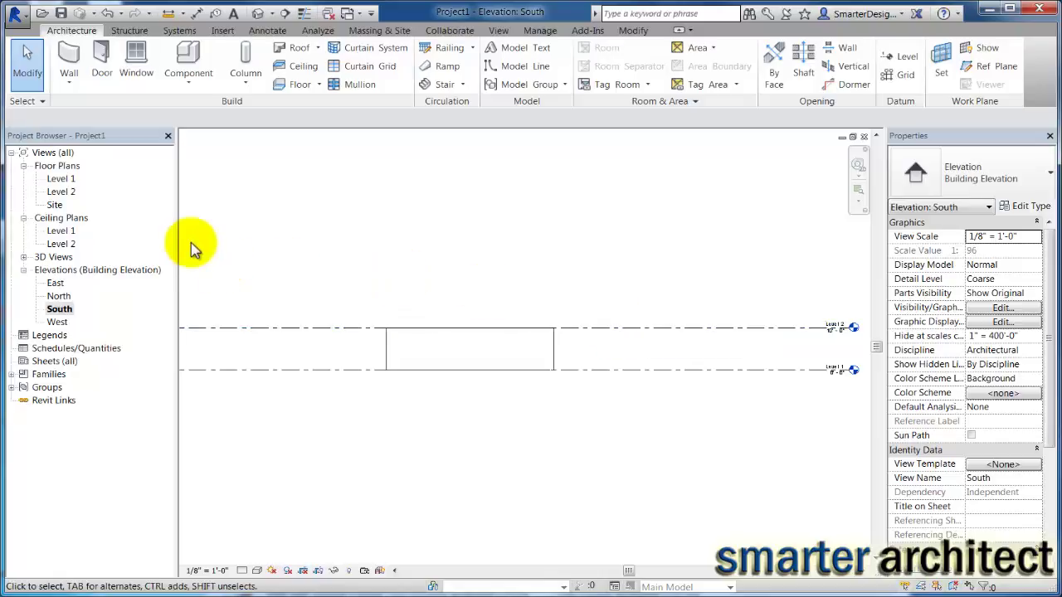
- Start a Roof by Footprint on Level 2 with a 2' overhang
double_click(65, 192)
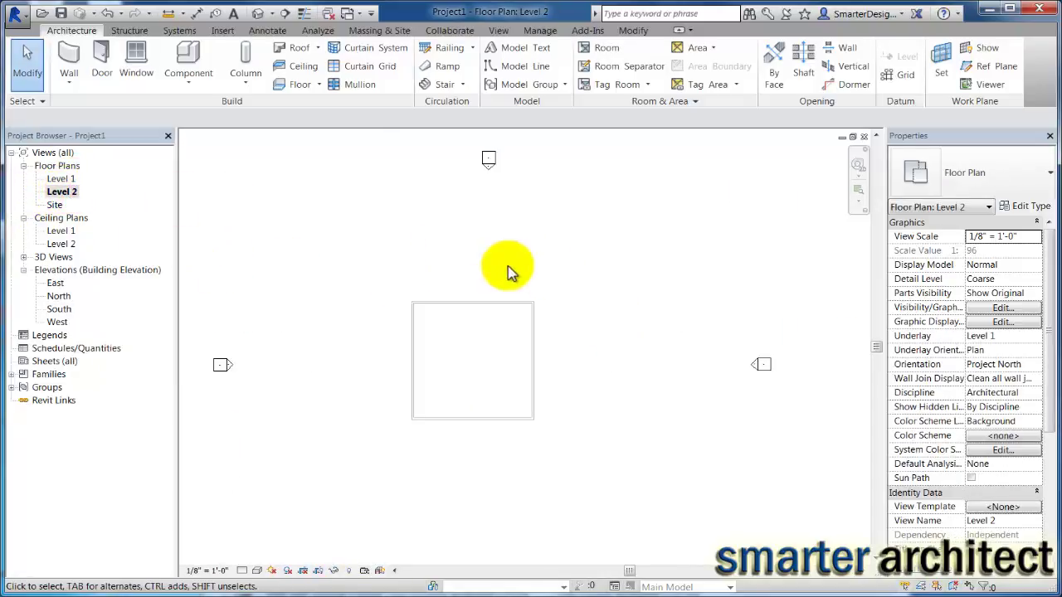
left_click(318, 48)
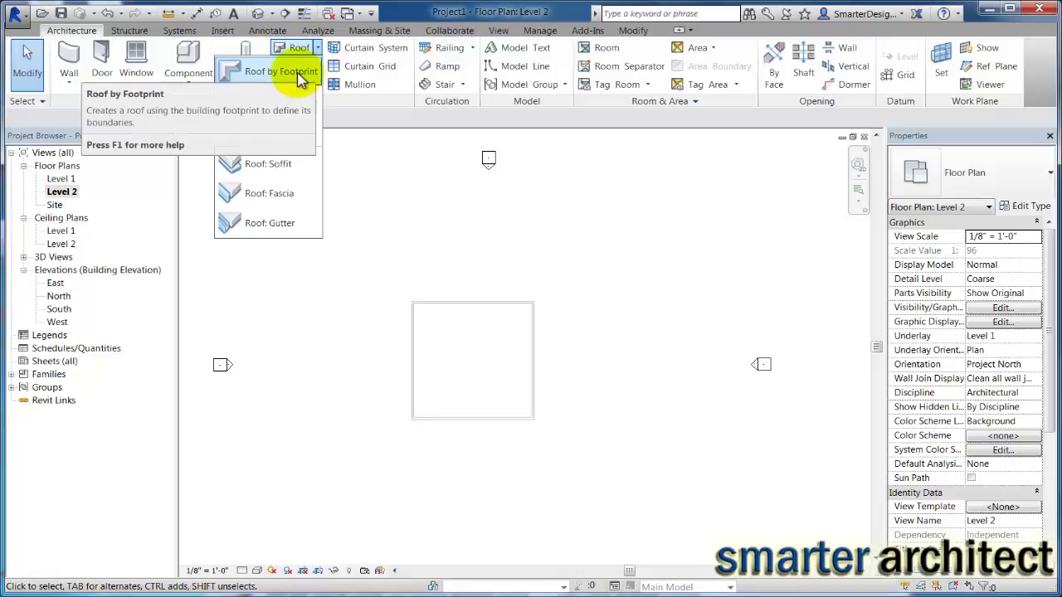
left_click(301, 73)
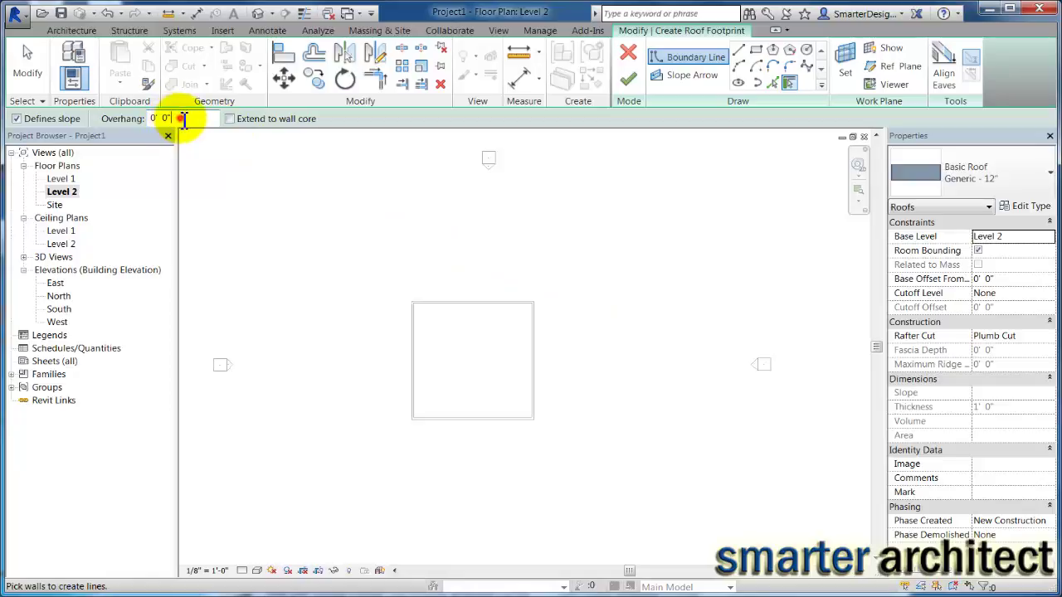
left_click_drag(182, 119, 131, 123)
type("2")
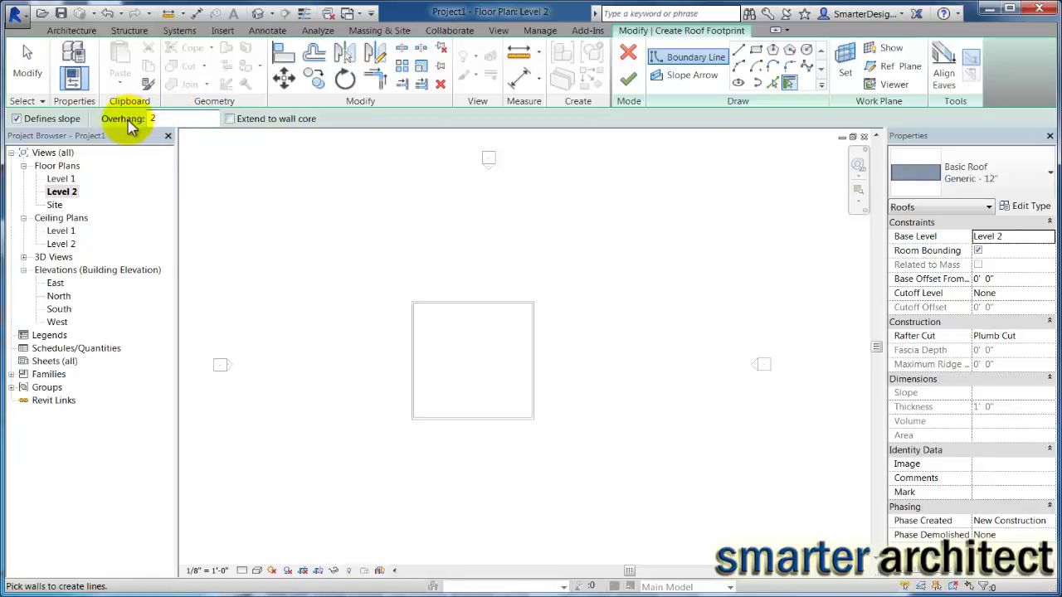
key("Return")
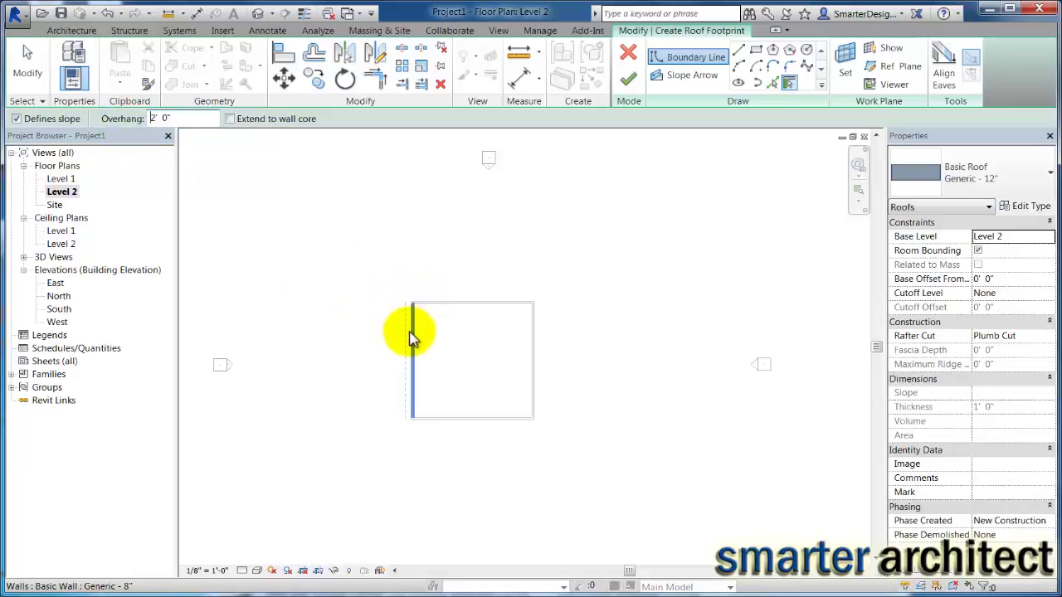
- Pick the left and right walls as sloped edges and the bottom wall as non-sloping
left_click(409, 340)
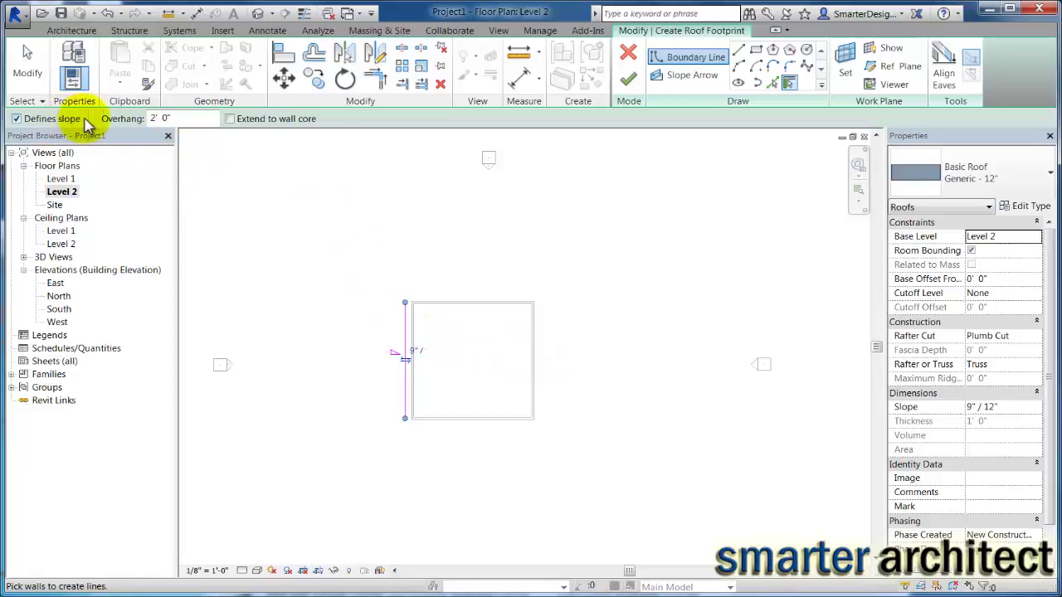
left_click(535, 363)
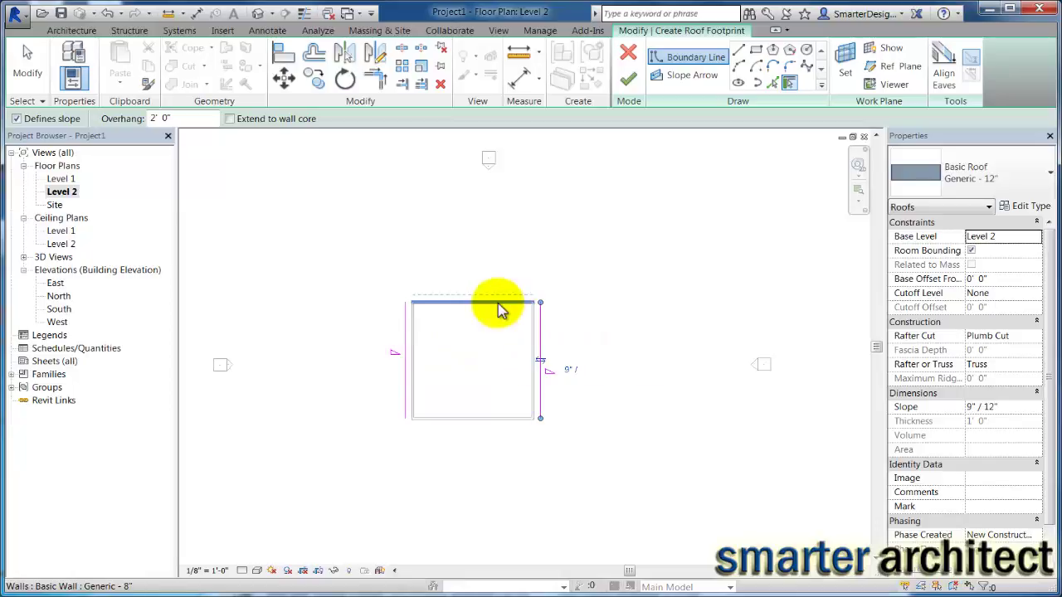
left_click(16, 119)
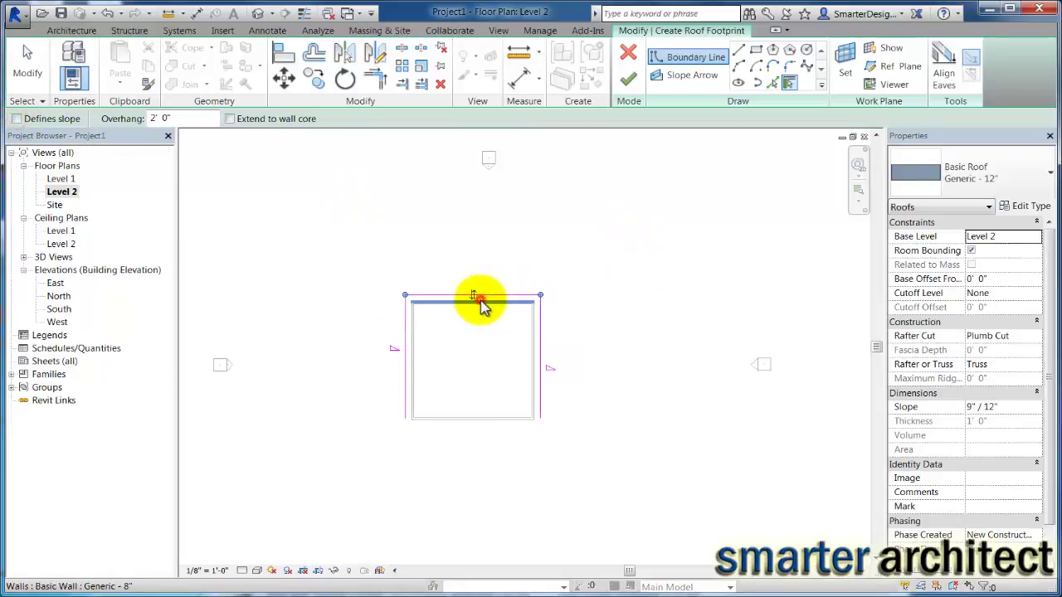
left_click(484, 420)
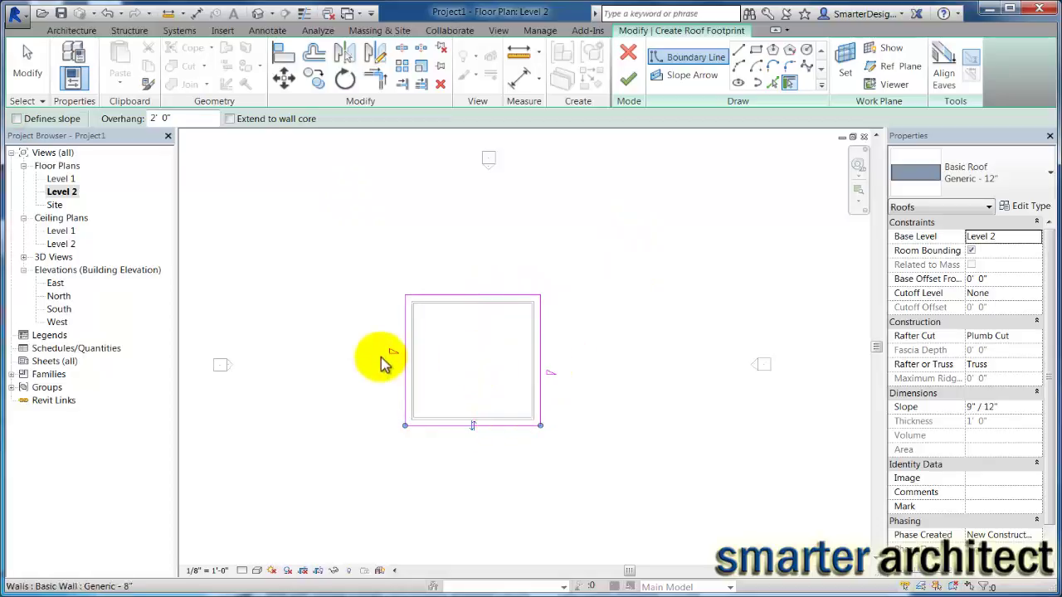
scroll(414, 342, "up", 2)
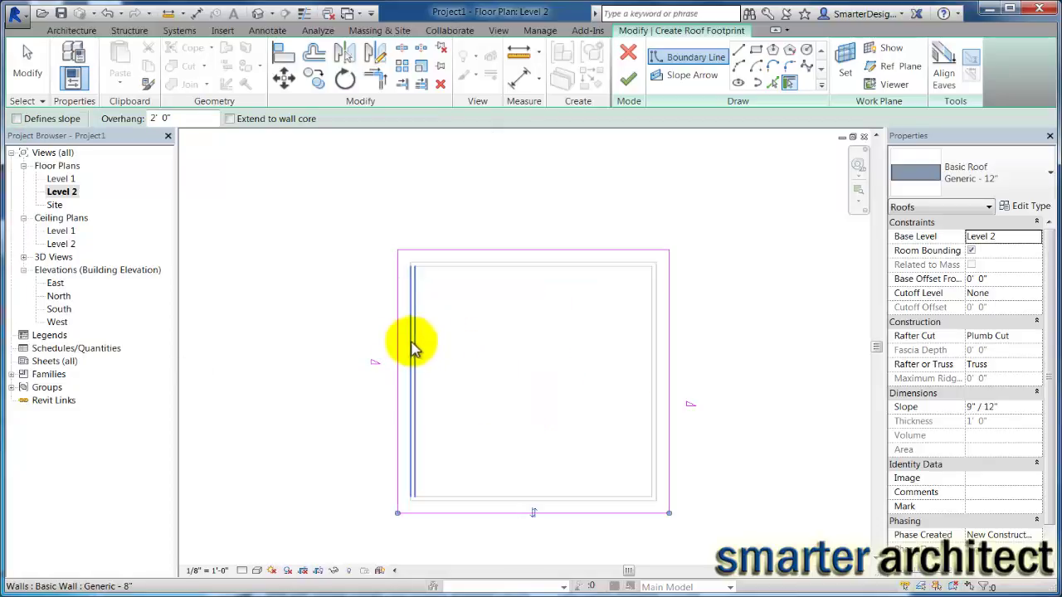
key("Escape")
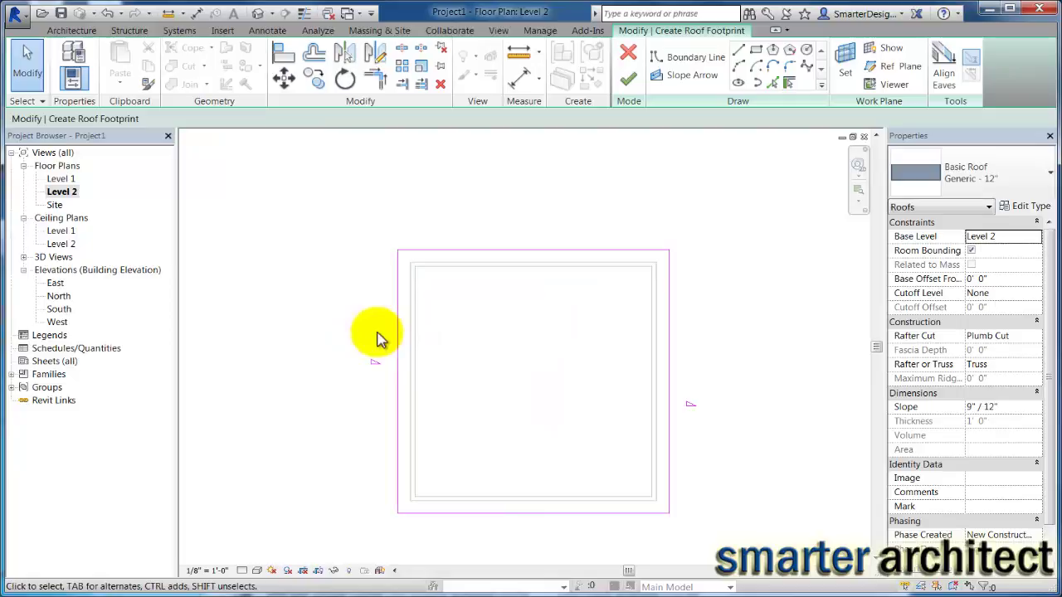
- Select the left and right roof boundary lines to give them a -9"/12" slope
left_click(403, 336)
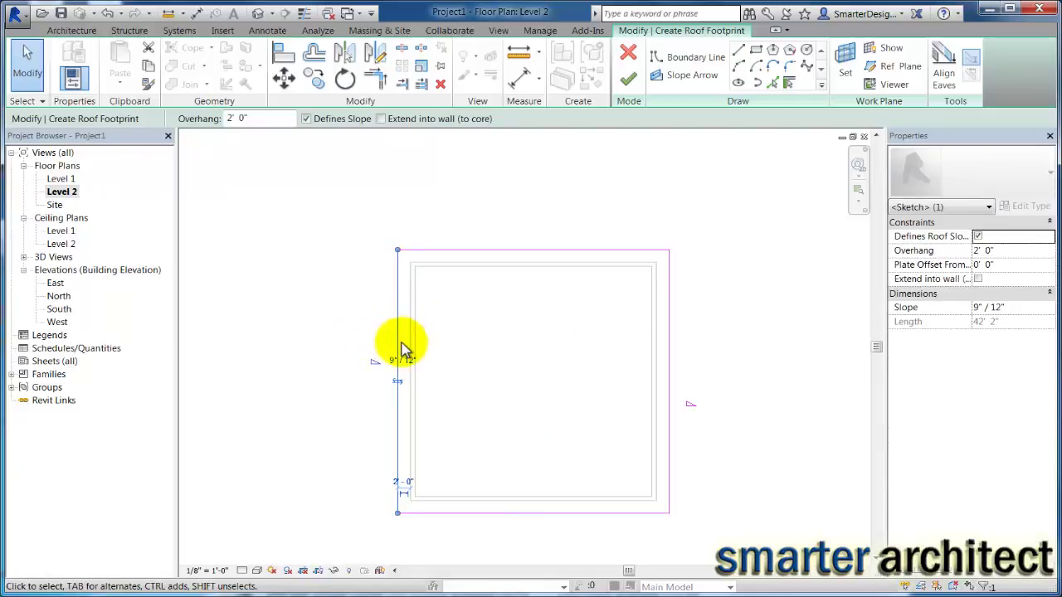
left_click(671, 334, "ctrl")
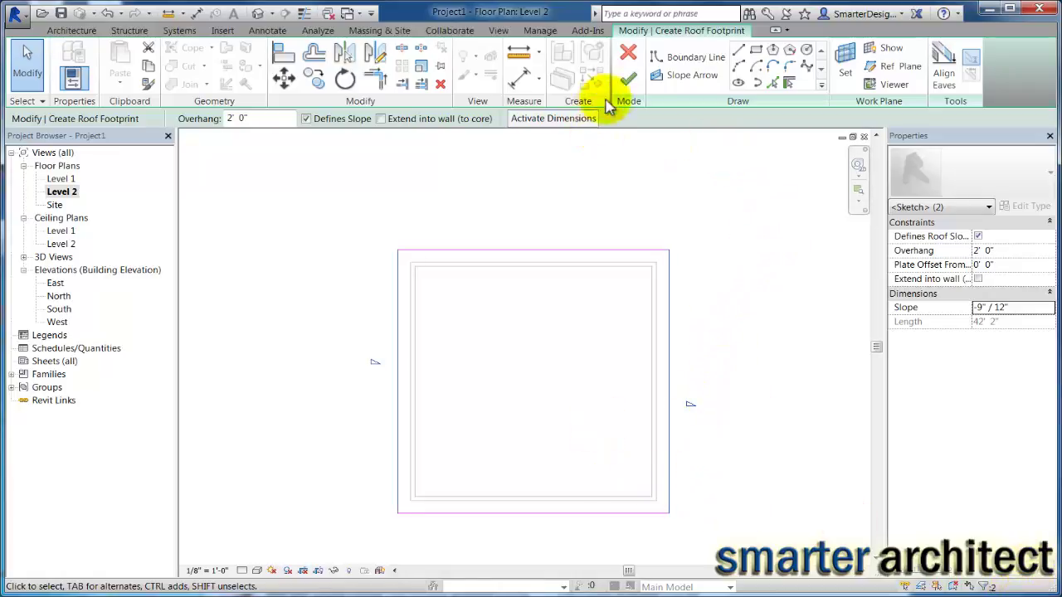
- Finish the roof sketch and view the new butterfly roof in the default 3D view
left_click(631, 83)
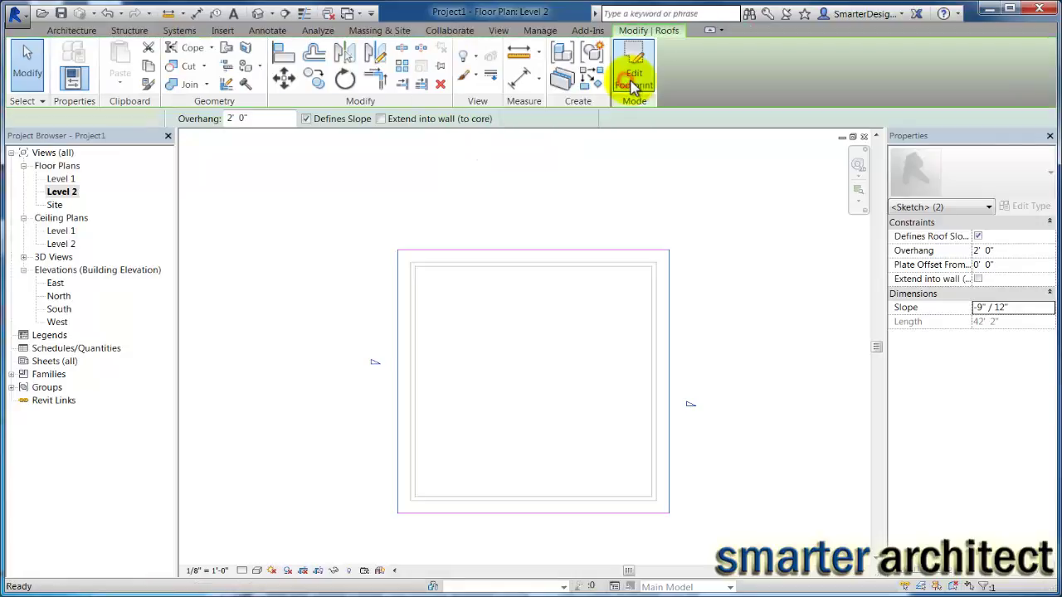
left_click(461, 214)
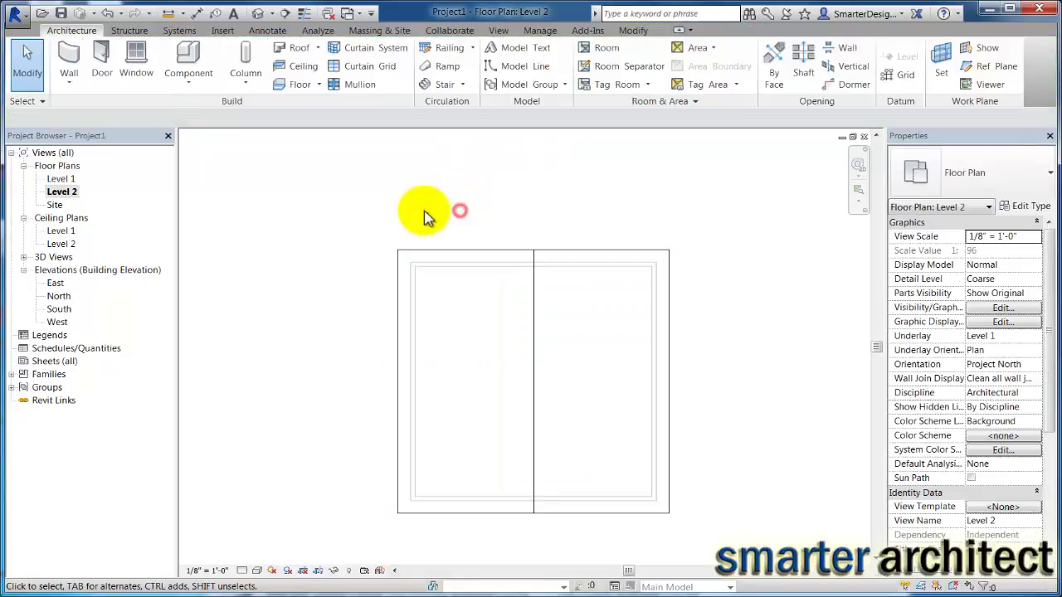
left_click(25, 258)
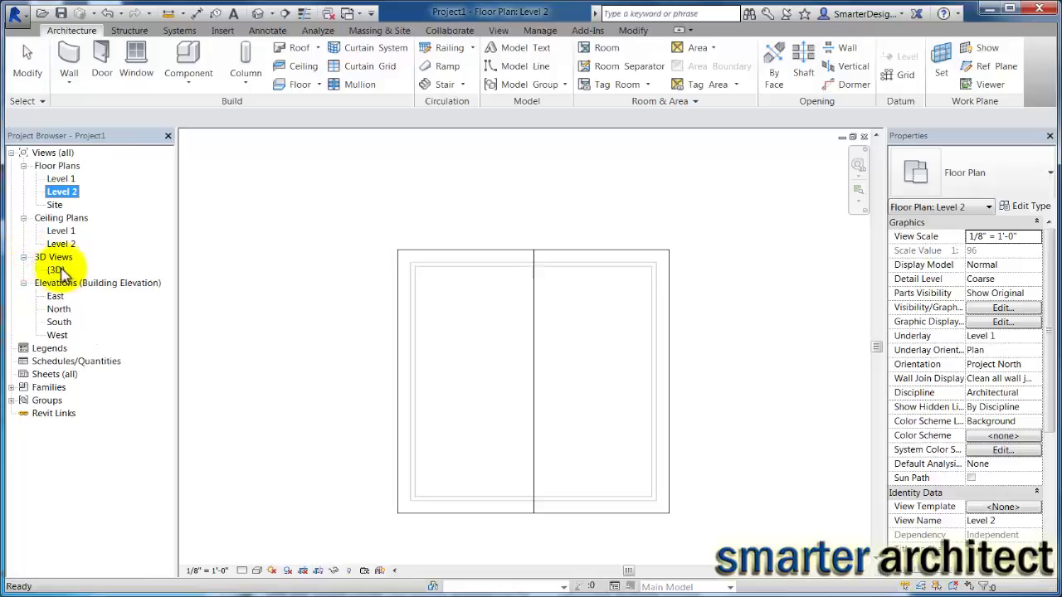
double_click(55, 271)
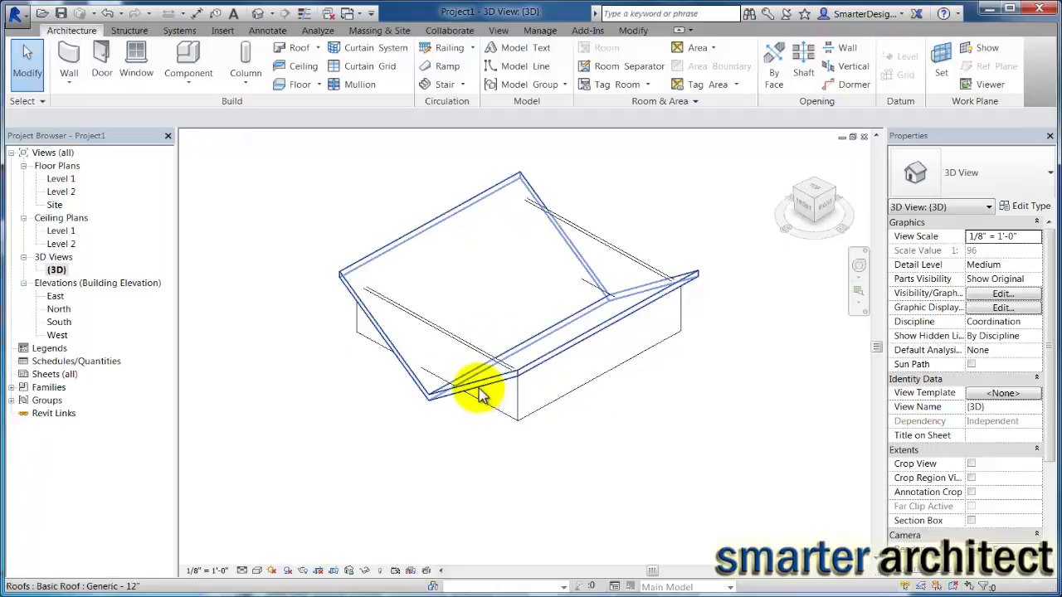
- Raise the roof with a 20' Base Offset From Level
left_click(479, 393)
type("20")
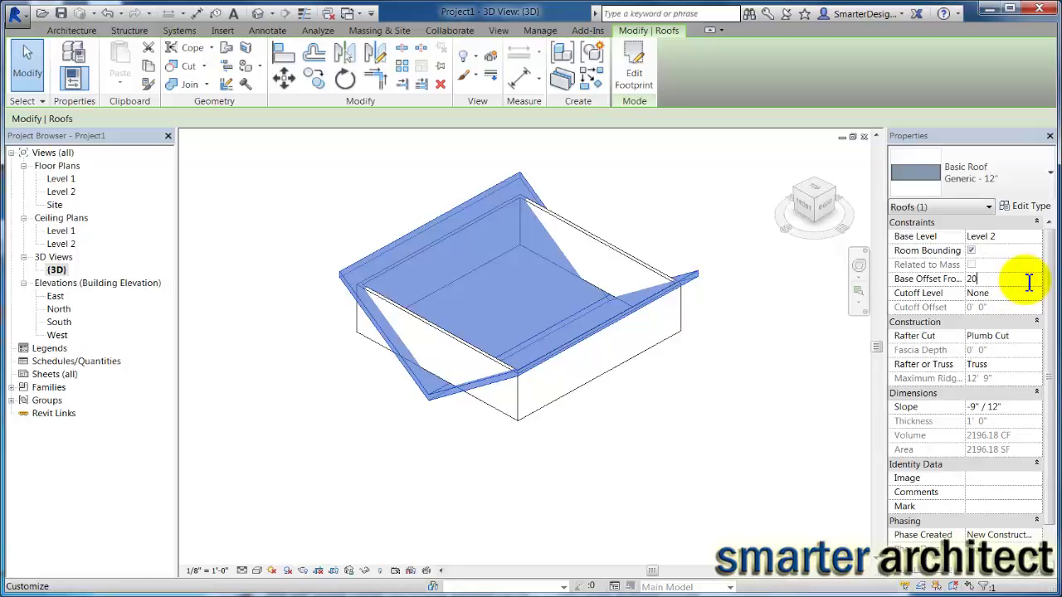
left_click(1027, 279)
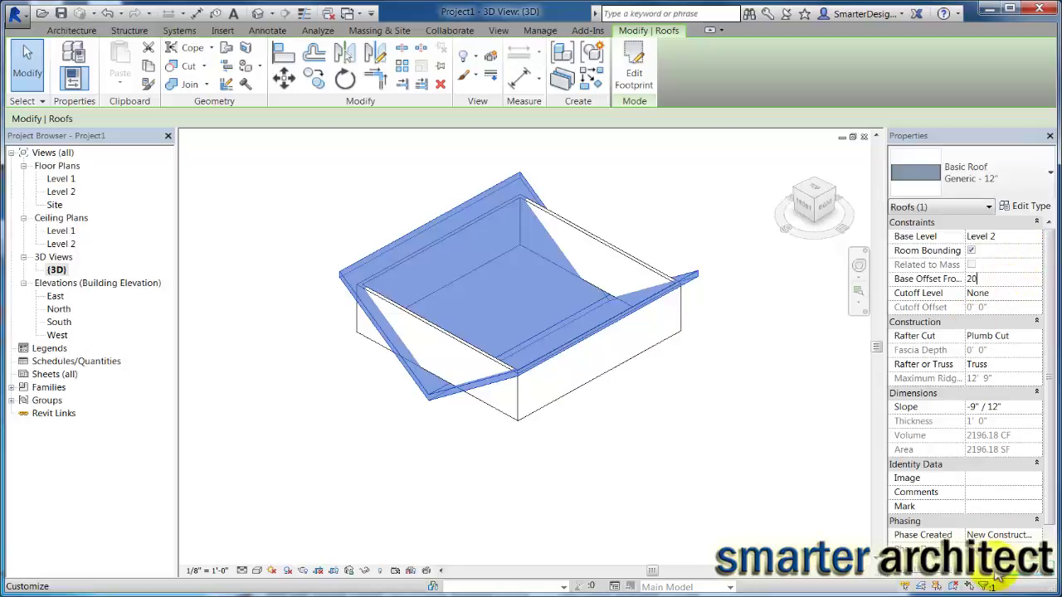
key("Return")
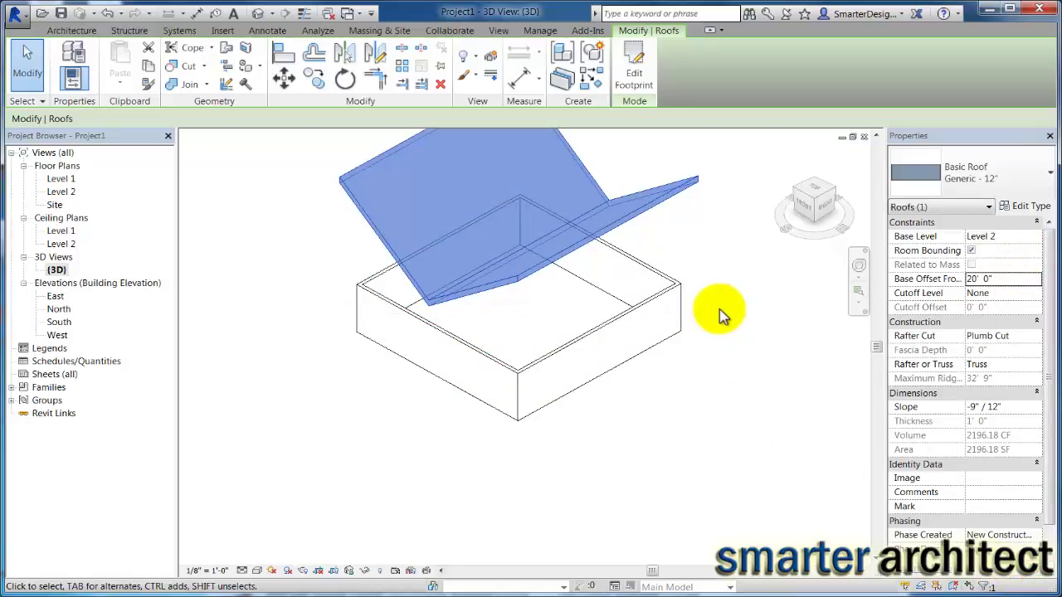
left_click(709, 259)
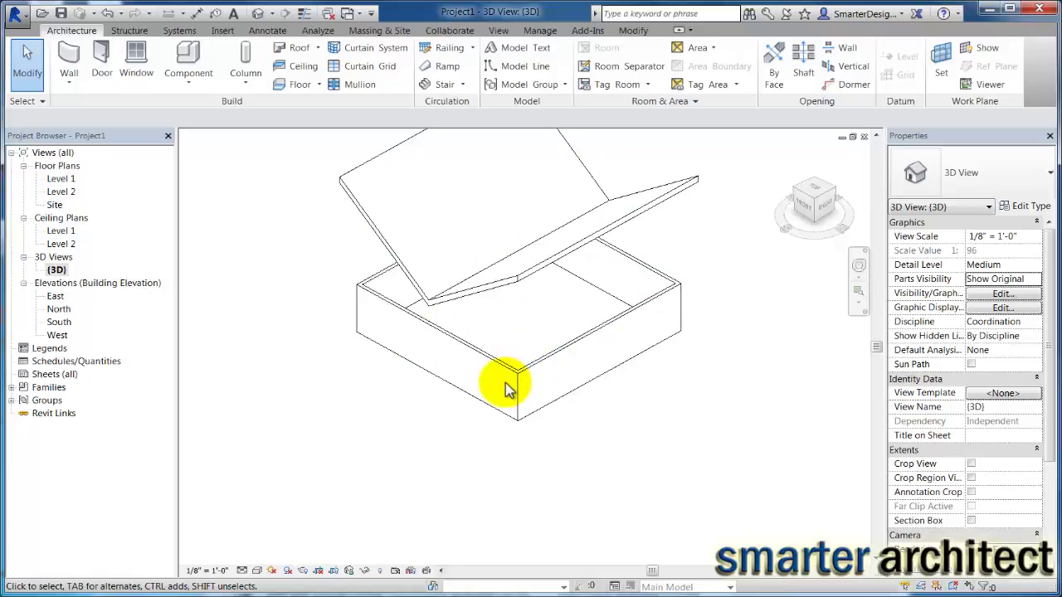
- Flatten the roof slope to -5"/12"
left_click(495, 286)
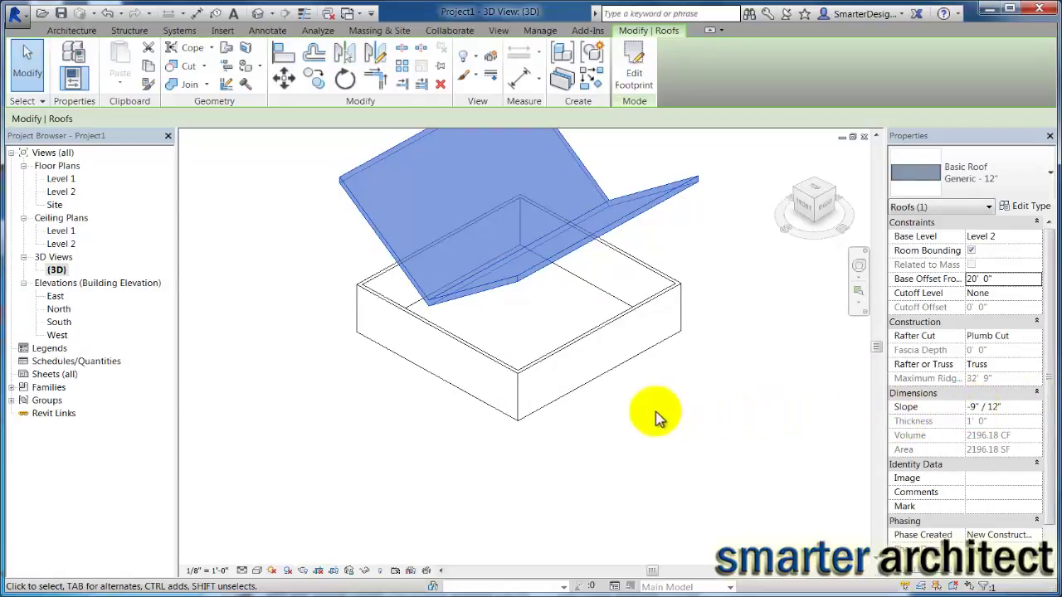
left_click(977, 406)
type("5")
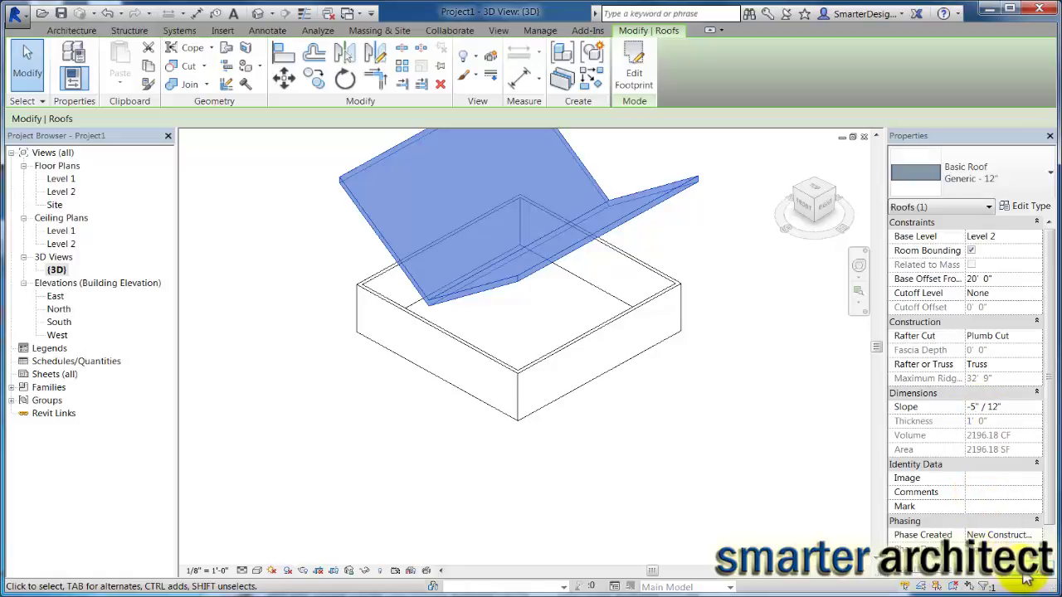
key("Return")
left_click(660, 417)
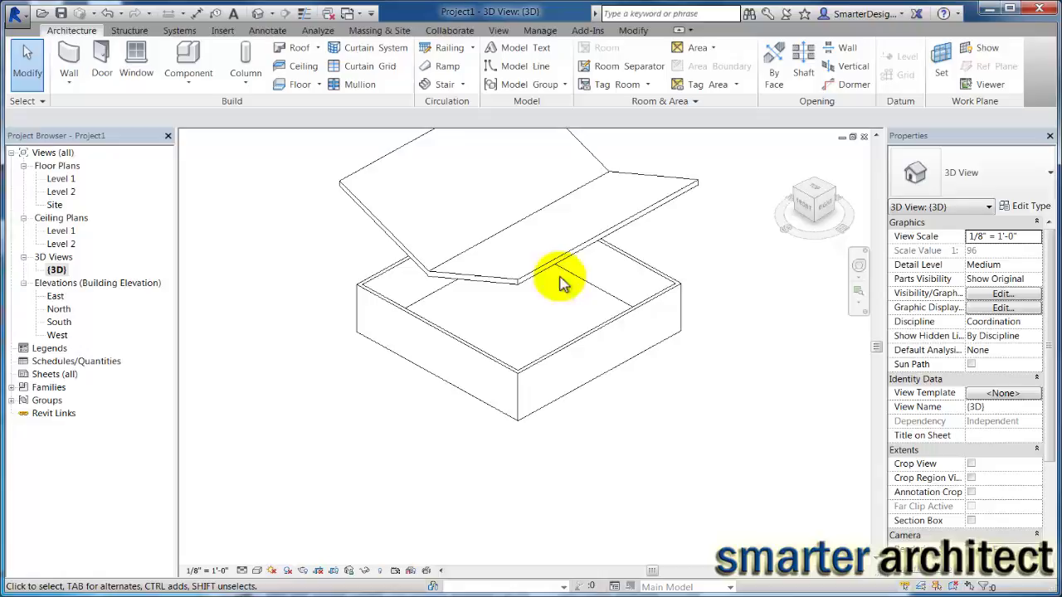
scroll(531, 263, "down", 1)
scroll(526, 261, "down", 1)
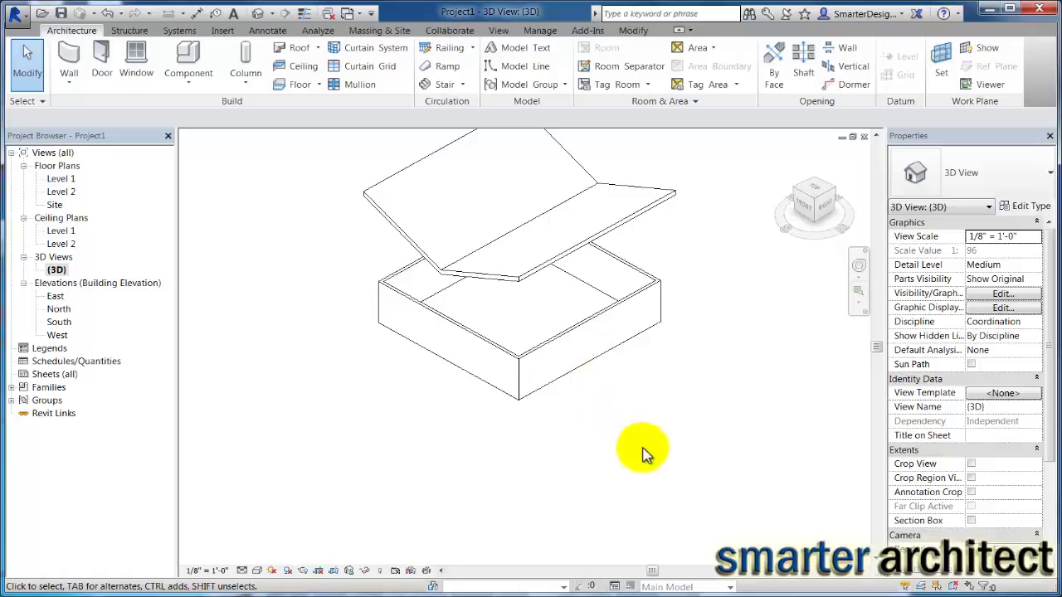
- Attach the tops of all four walls to the butterfly roof
left_click_drag(680, 459, 352, 296)
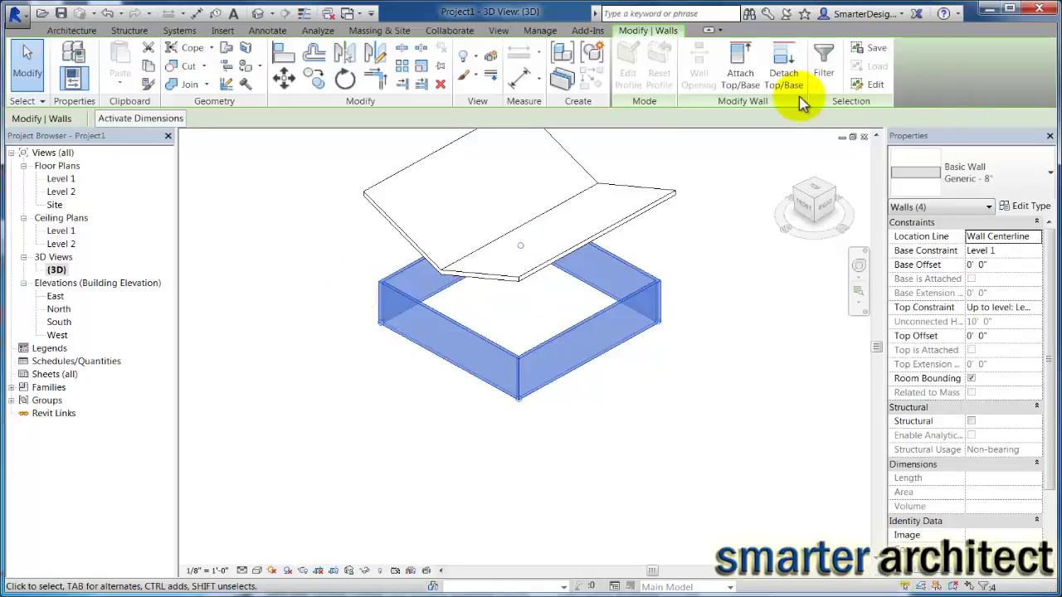
left_click(740, 74)
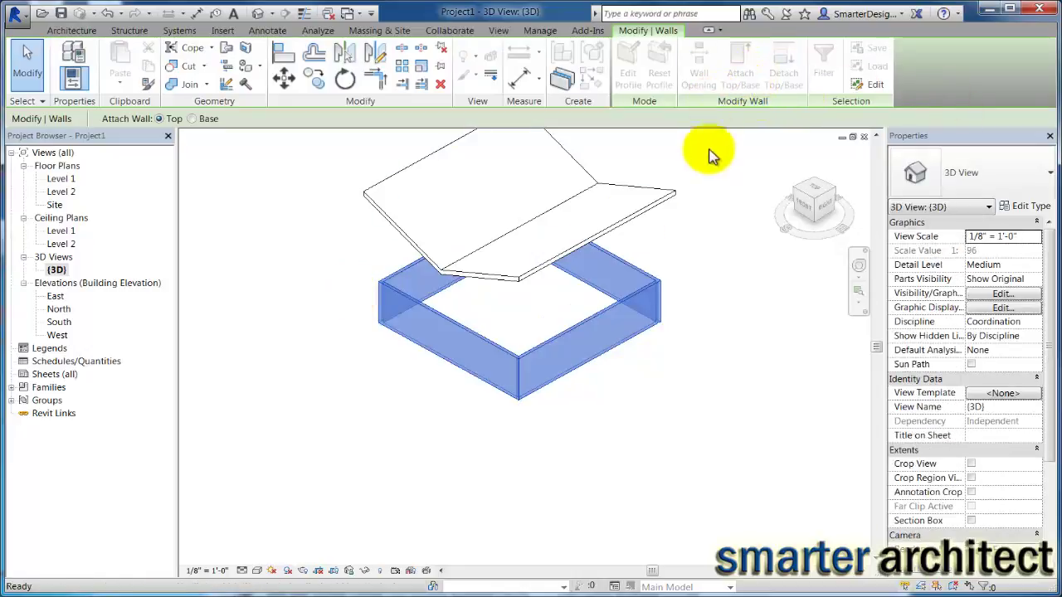
left_click(609, 235)
left_click(645, 390)
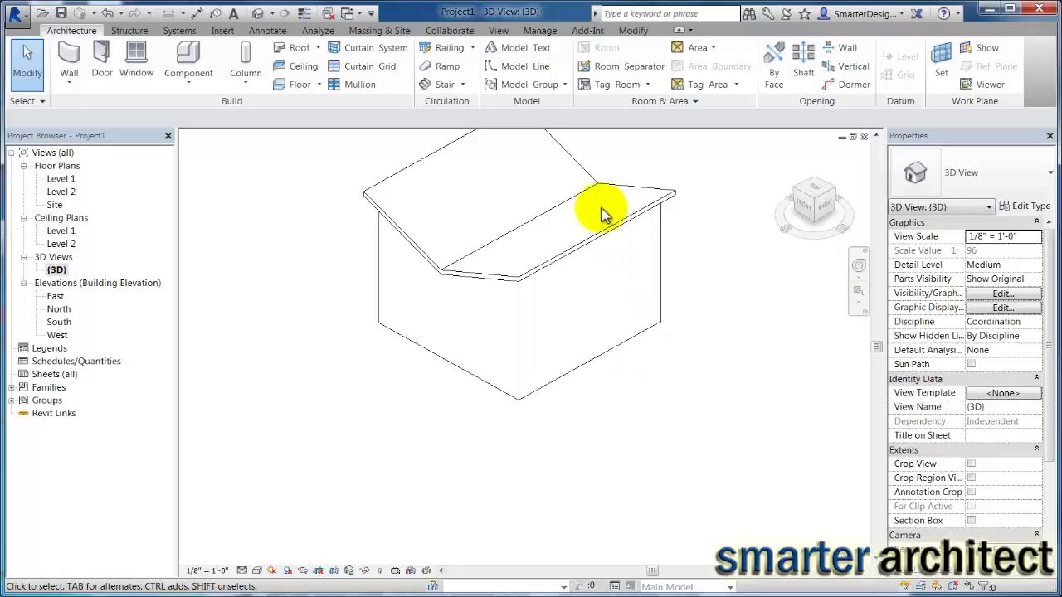
left_click(817, 184)
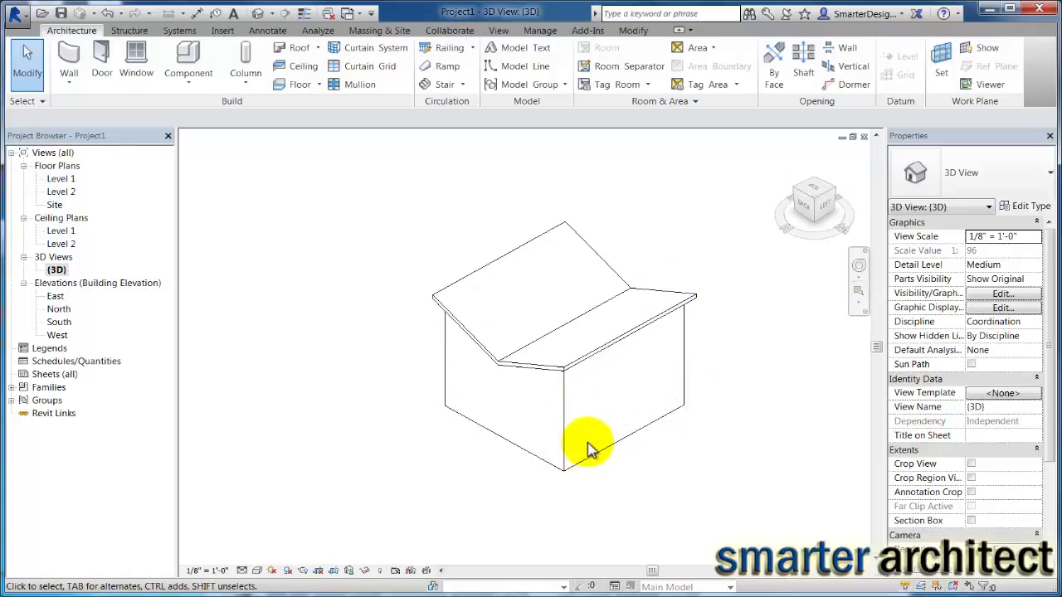
- On Level 1, pull the right, top and bottom walls inward to shrink the box to roughly 30' square
double_click(61, 179)
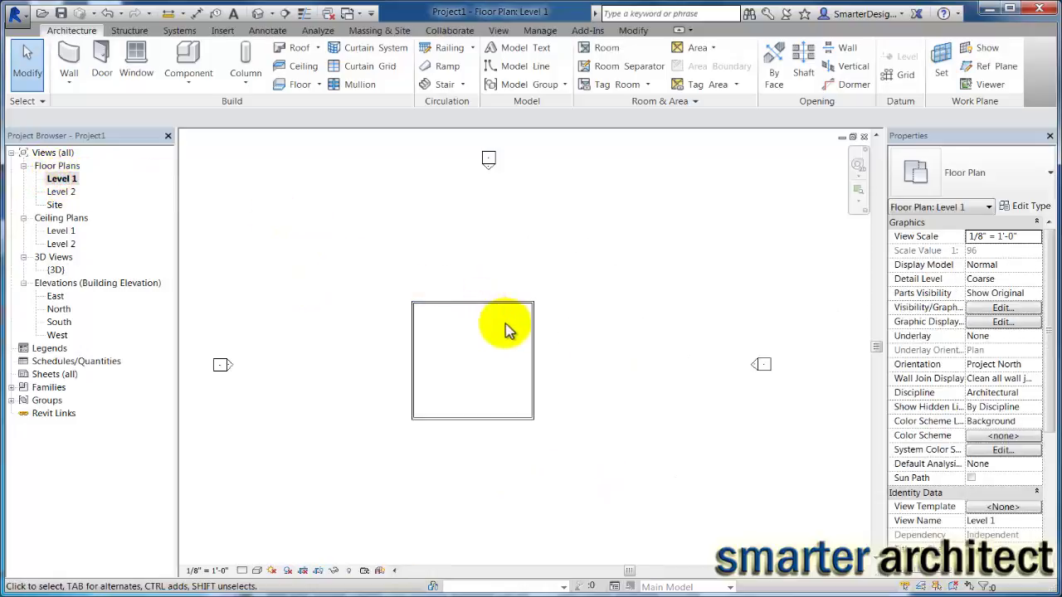
left_click(533, 366)
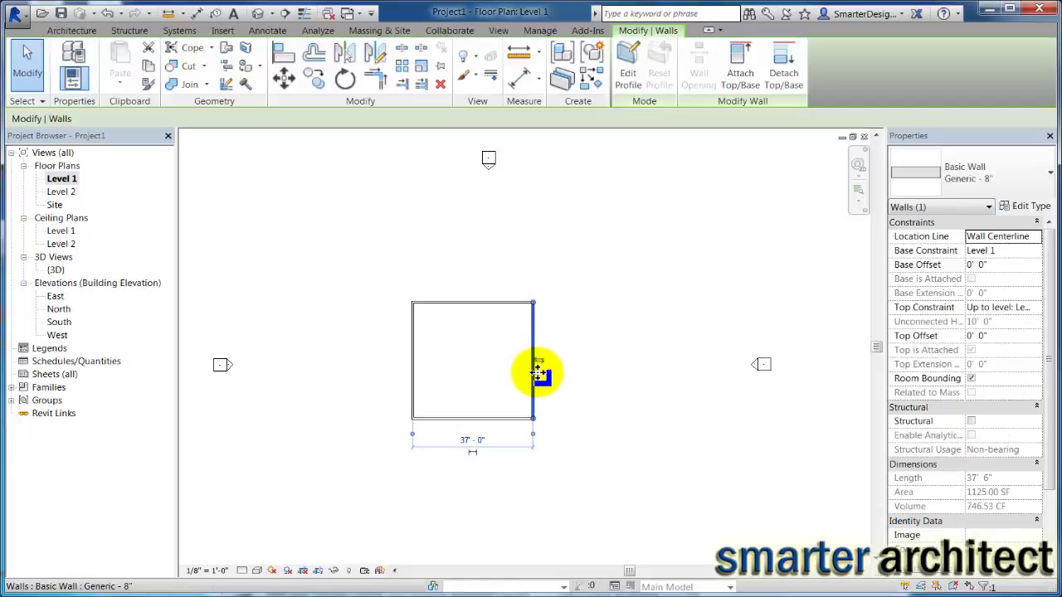
left_click_drag(528, 375, 526, 379)
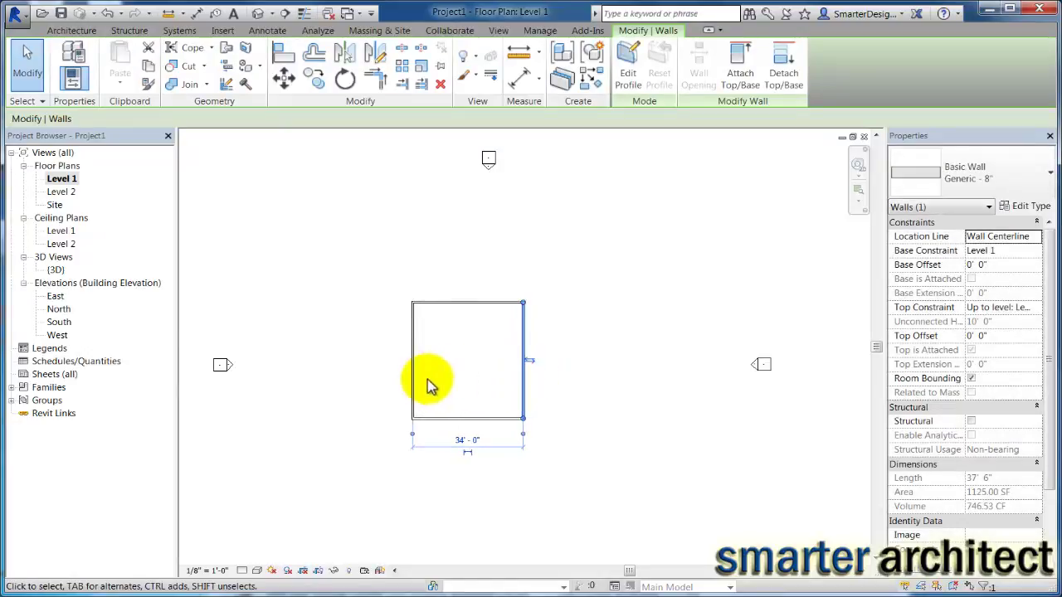
left_click(411, 384)
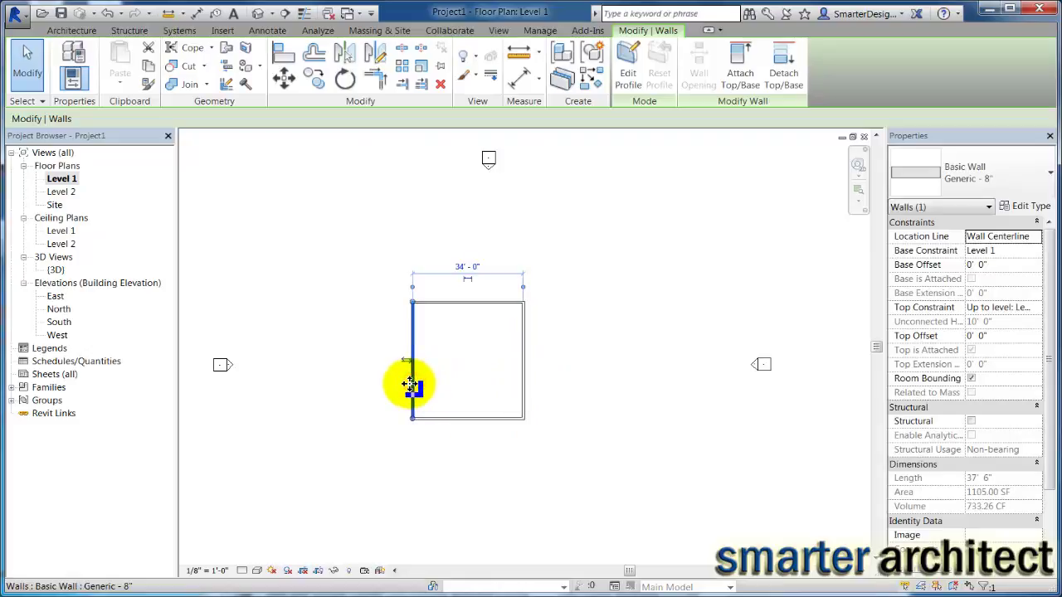
left_click_drag(441, 303, 443, 311)
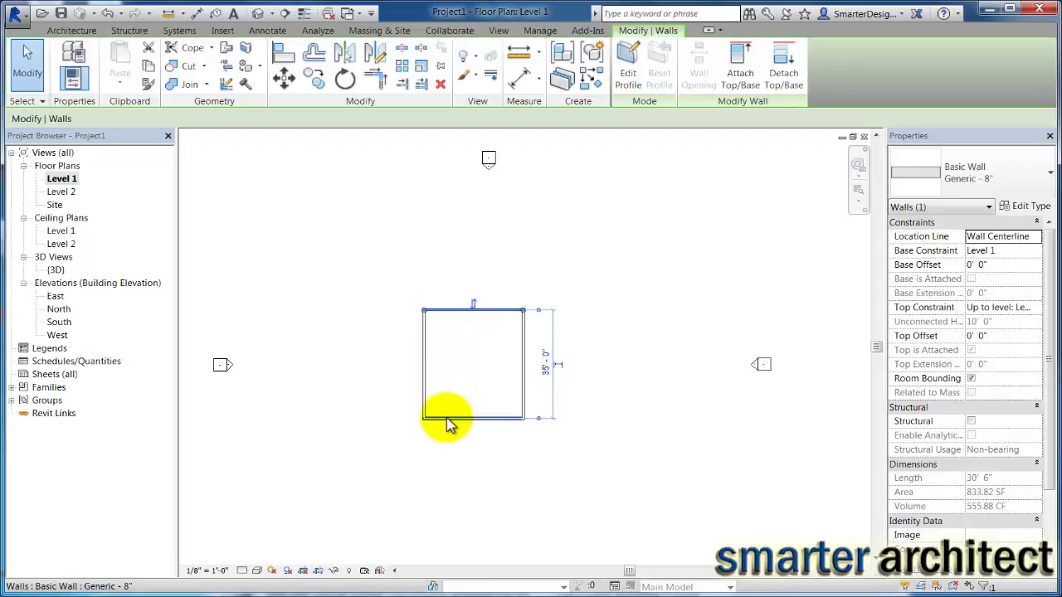
left_click(447, 418)
left_click_drag(447, 418, 444, 402)
- Check the resized box under the butterfly roof in the default 3D view
double_click(55, 269)
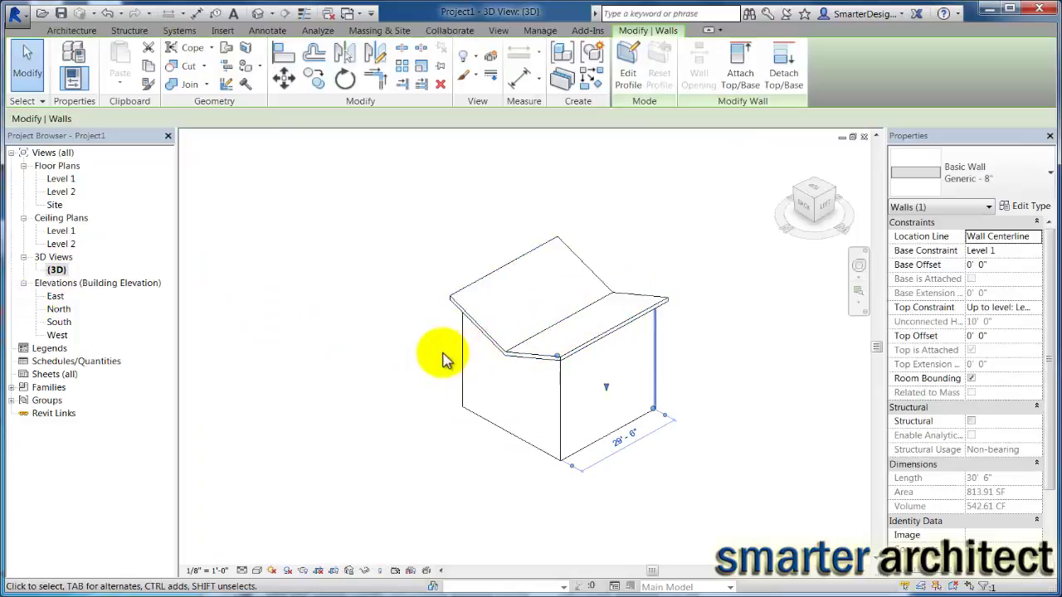
left_click(441, 355)
scroll(445, 291, "down", 2)
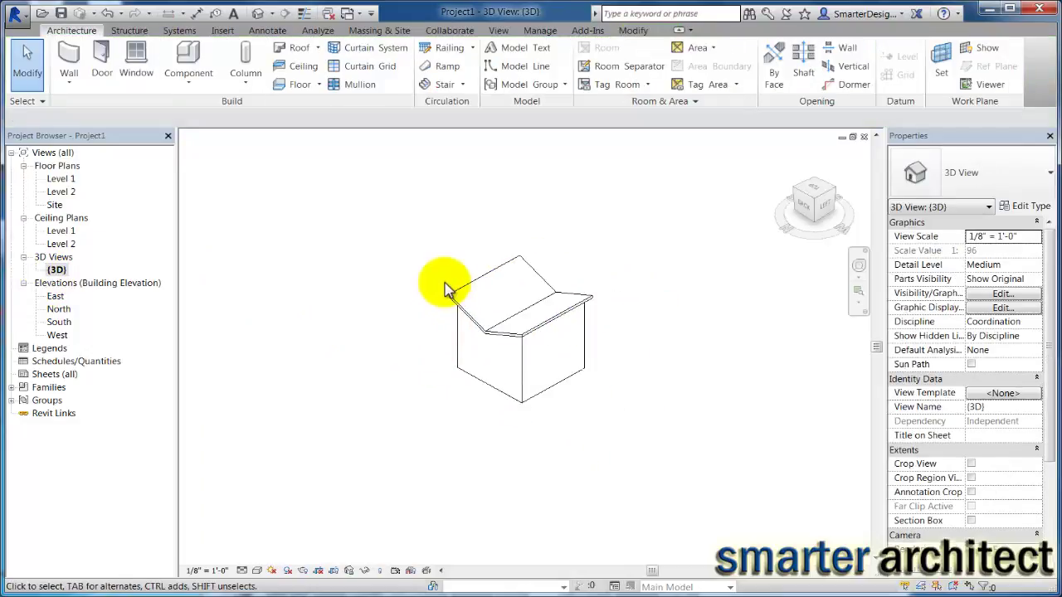
- Place a camera on Level 1 and widen its crop frame up, left and right to show the house
double_click(60, 178)
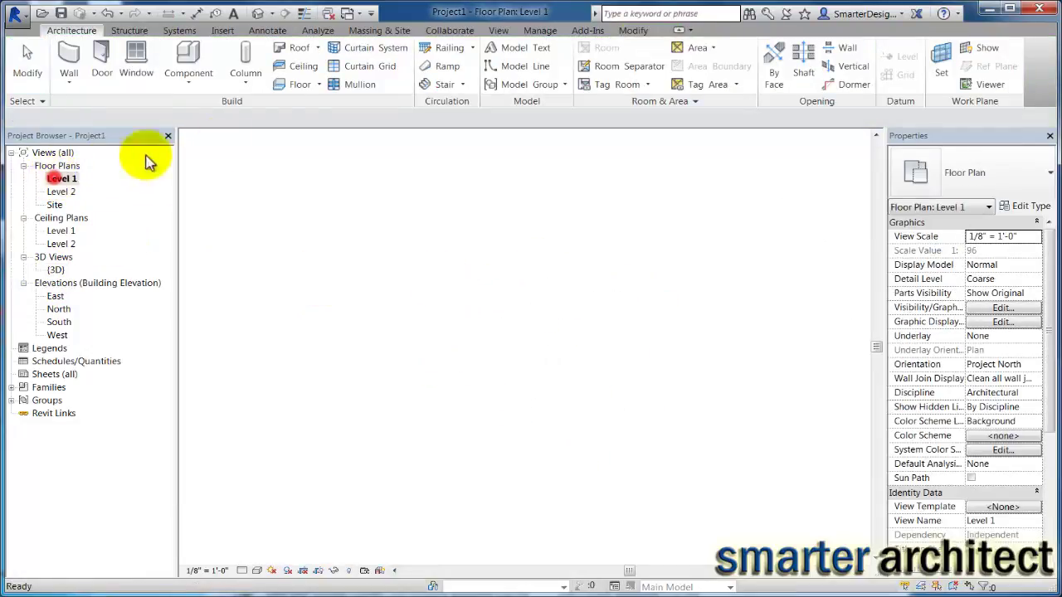
left_click(272, 16)
left_click(244, 49)
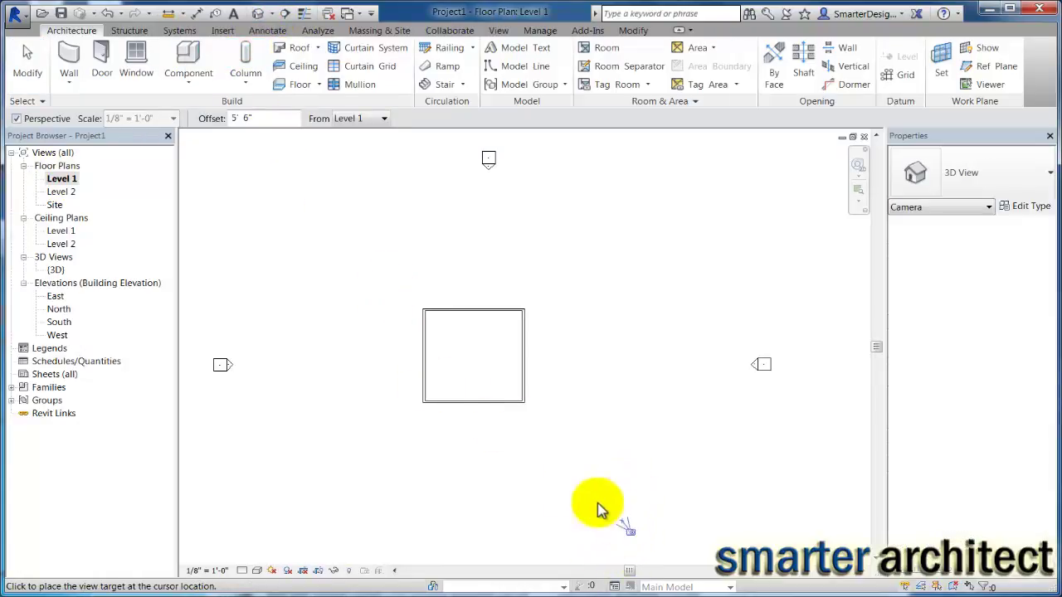
left_click(409, 292)
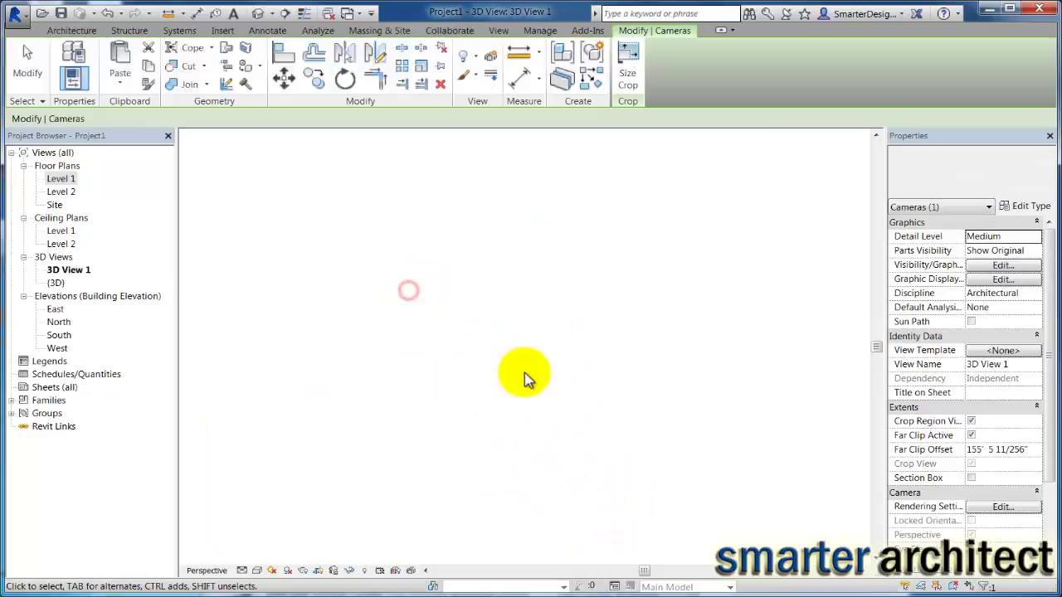
scroll(522, 379, "down", 3)
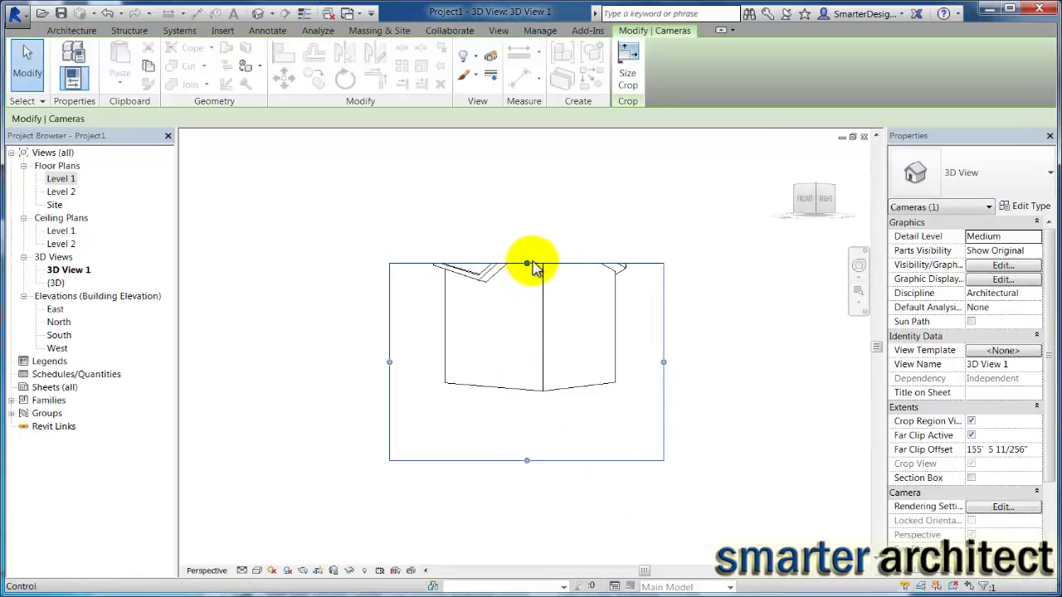
left_click_drag(527, 263, 528, 200)
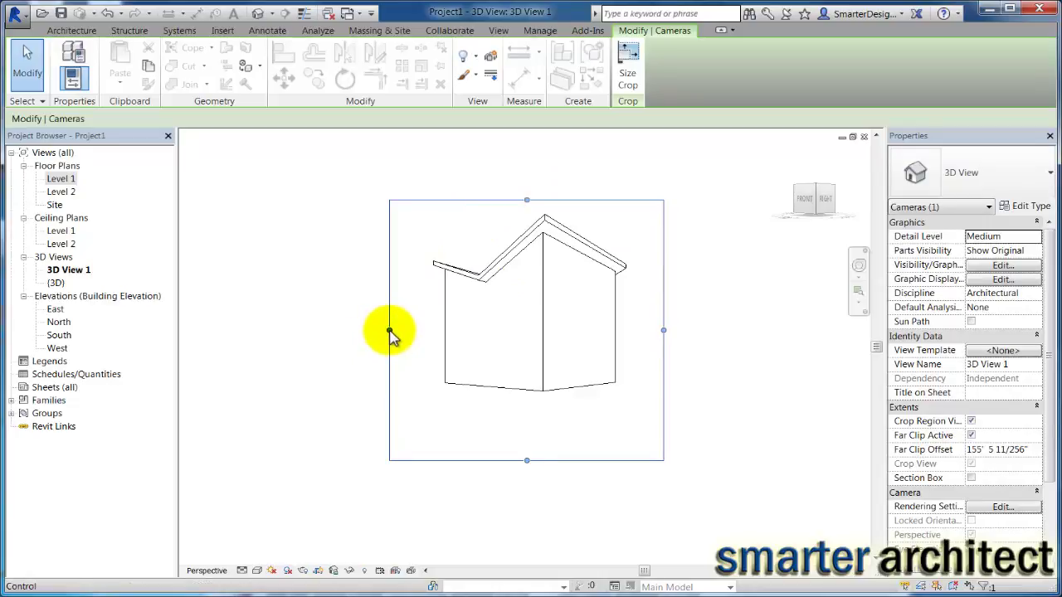
left_click_drag(390, 330, 363, 331)
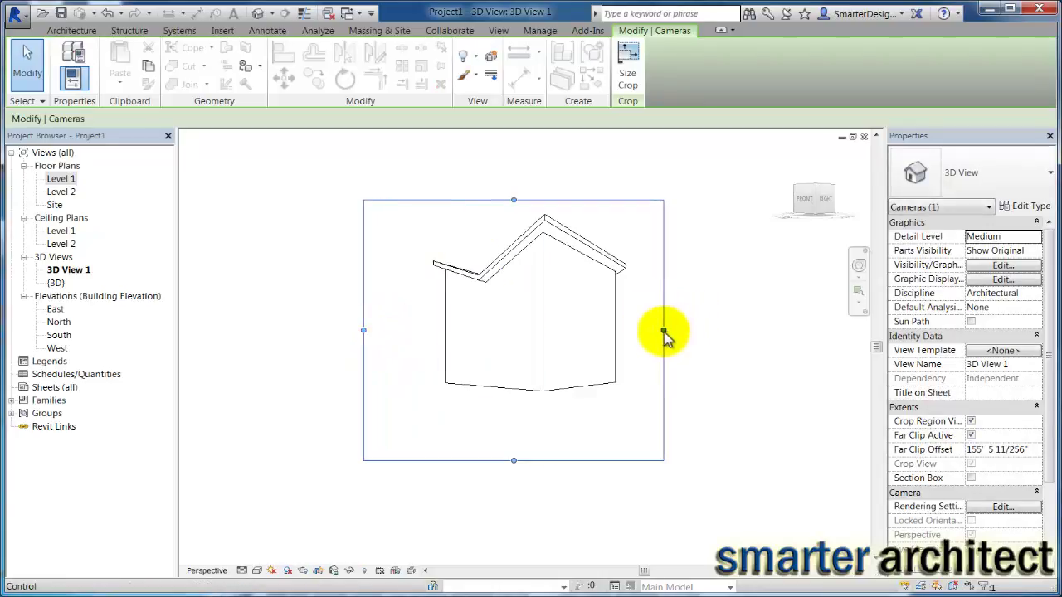
left_click_drag(664, 332, 691, 332)
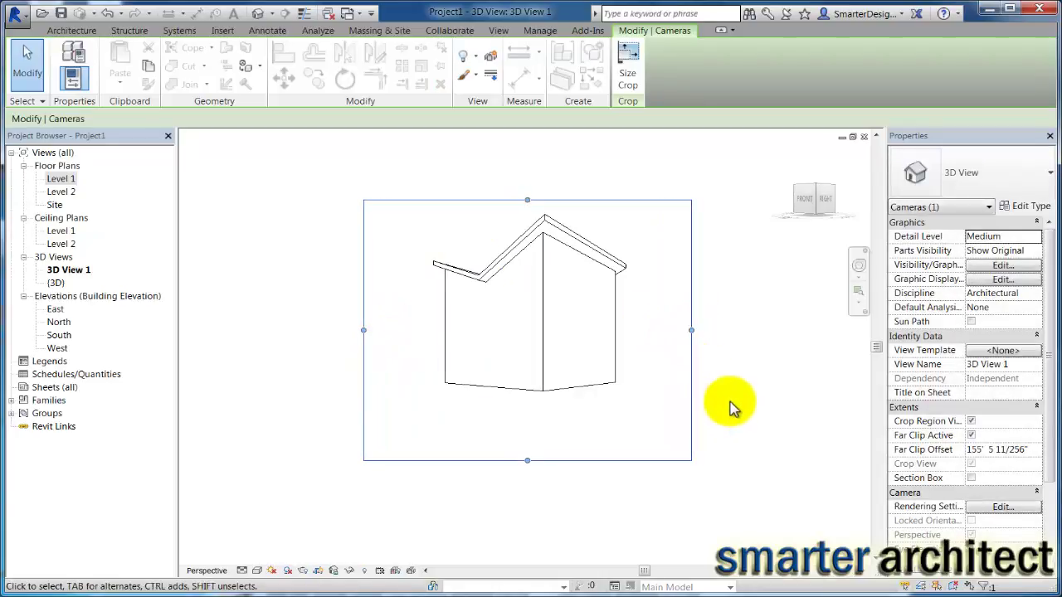
left_click(749, 374)
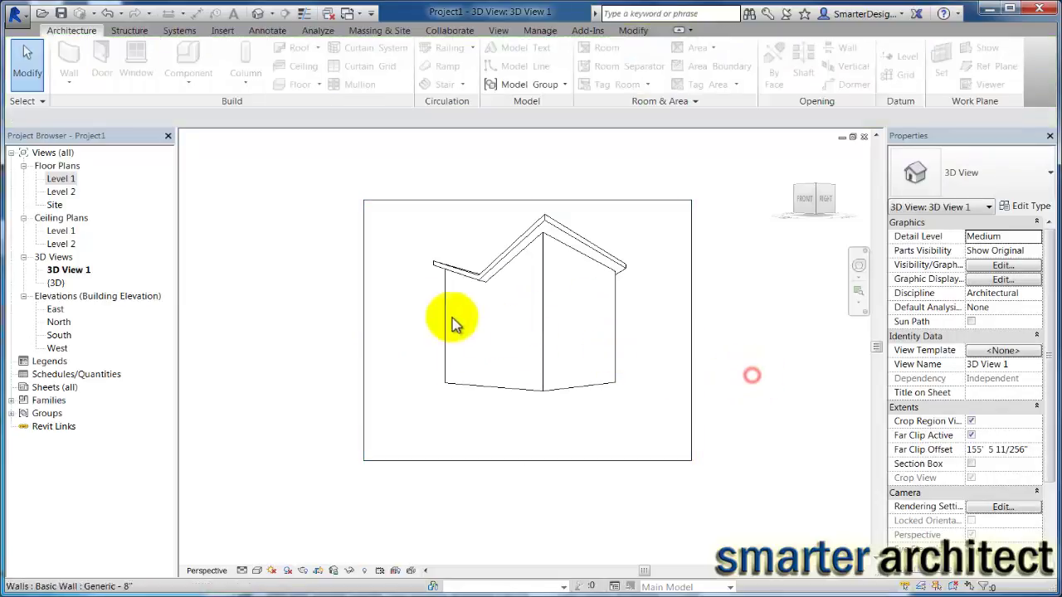
- Open the North elevation and select the roof to inspect its slope and offset
double_click(58, 322)
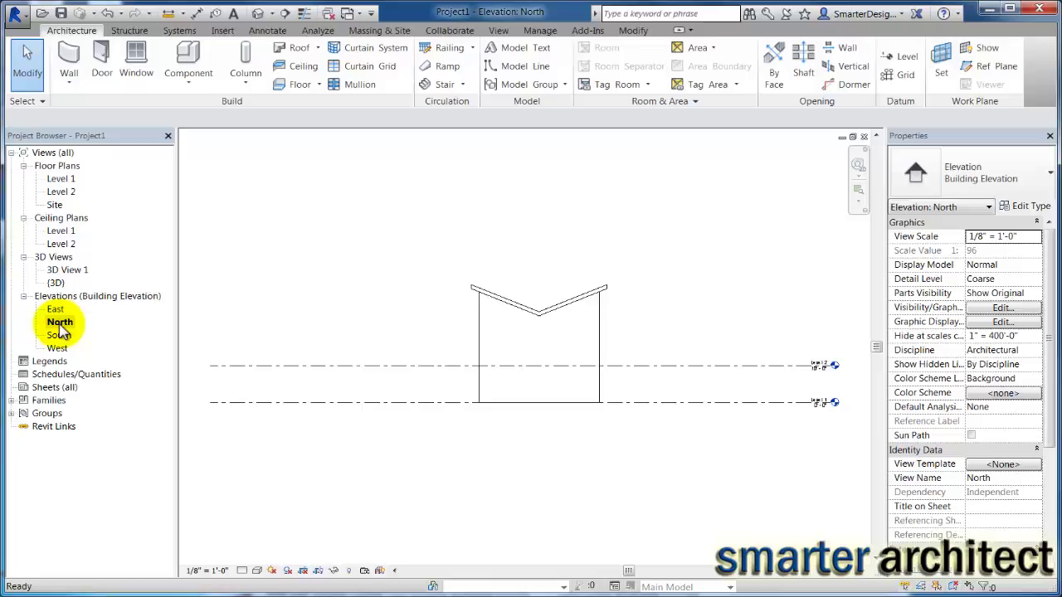
scroll(797, 366, "up", 3)
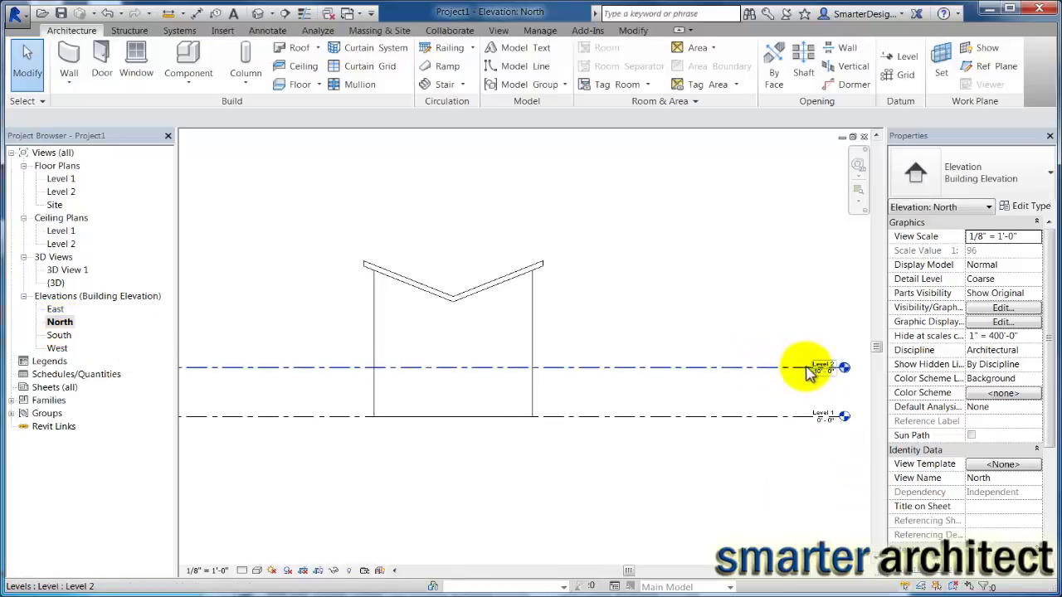
scroll(747, 367, "down", 2)
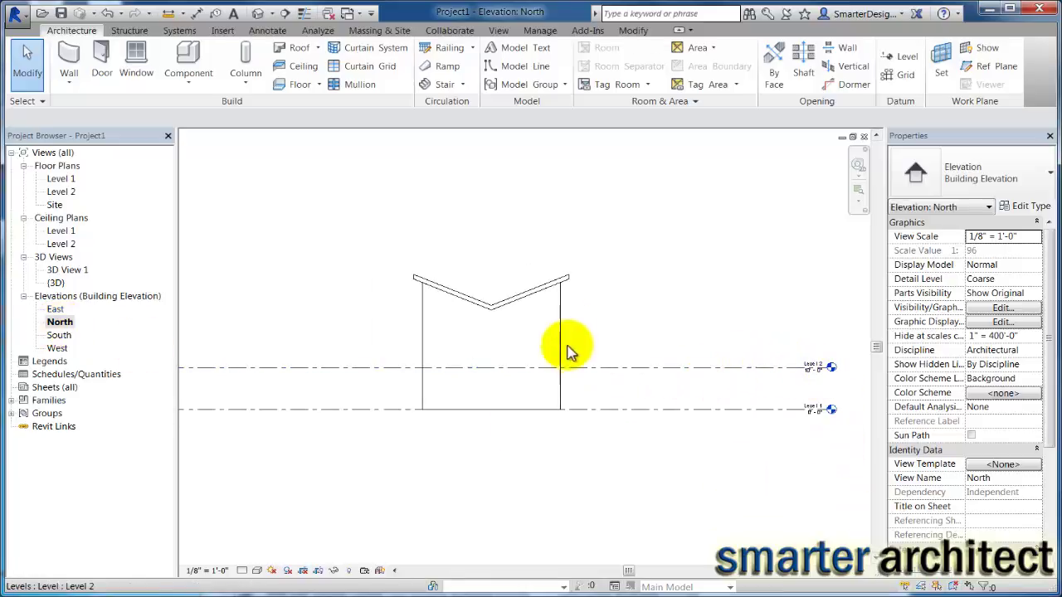
left_click(540, 293)
type("10' 0\"")
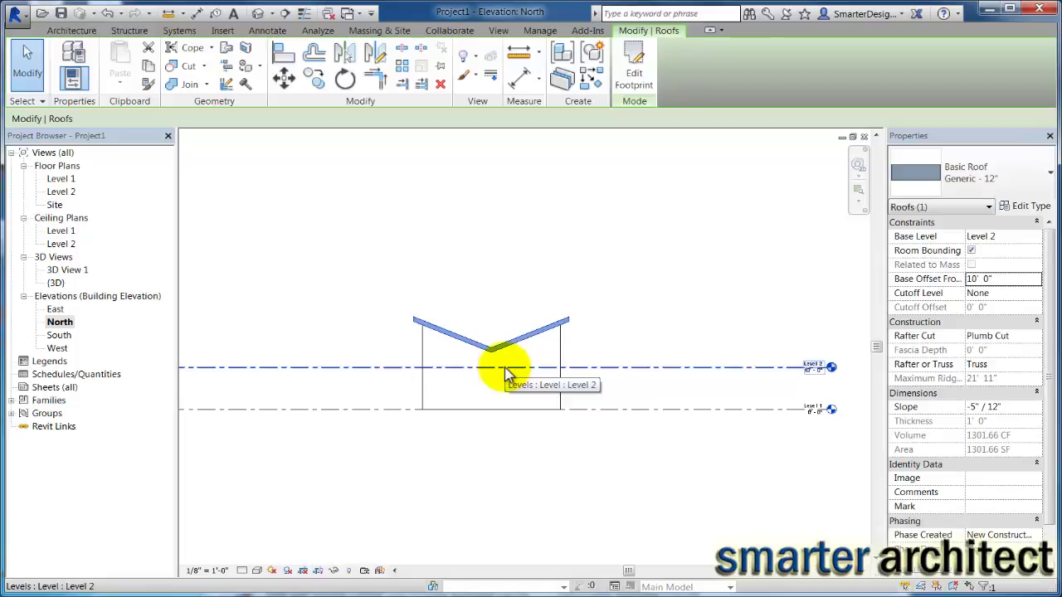
left_click(62, 274)
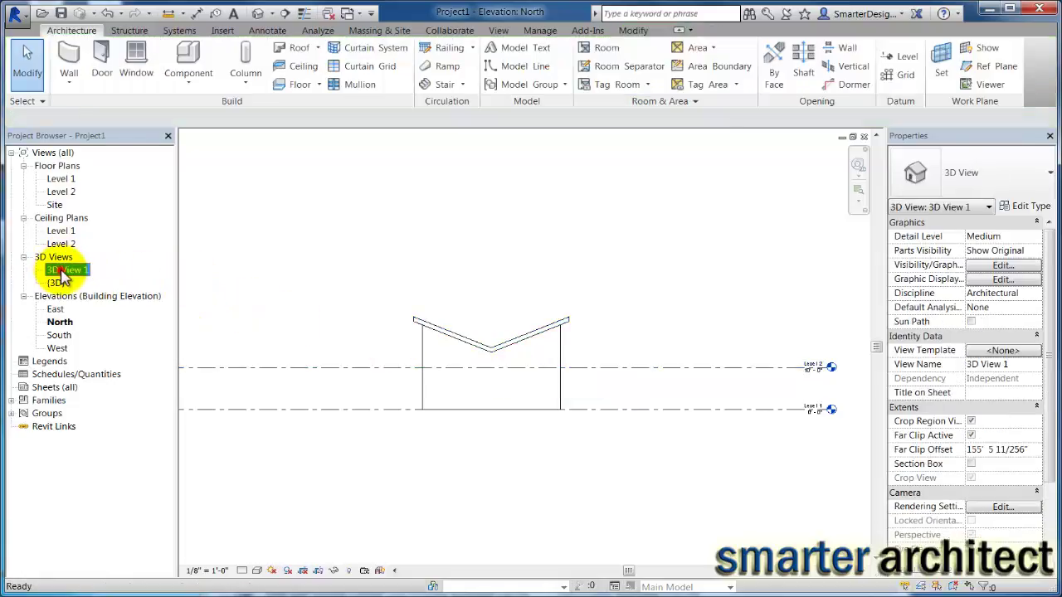
- Open the default {3D} view from the Project Browser, with nothing selected
double_click(62, 274)
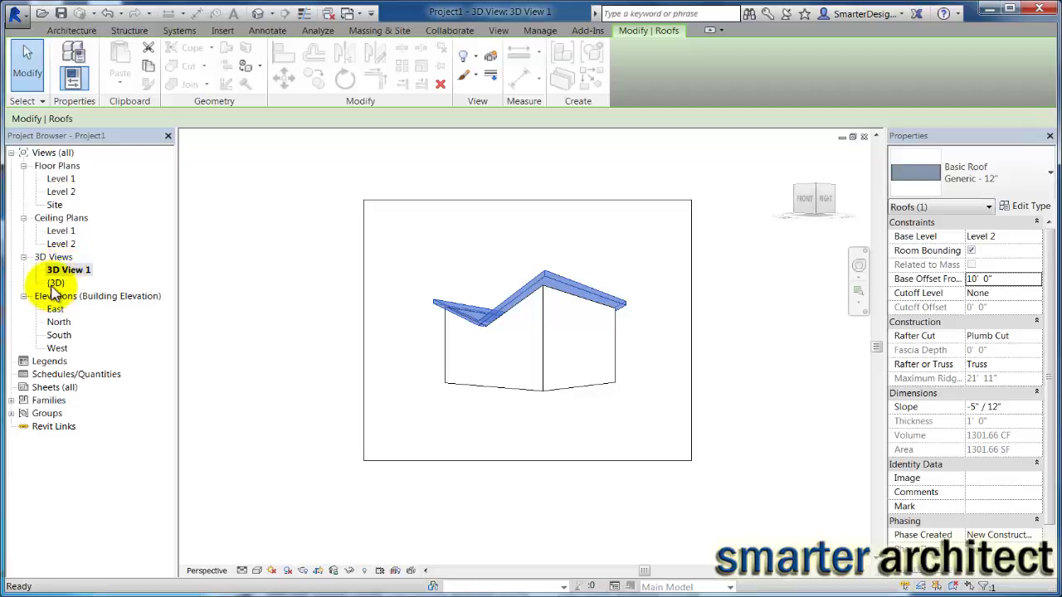
double_click(56, 283)
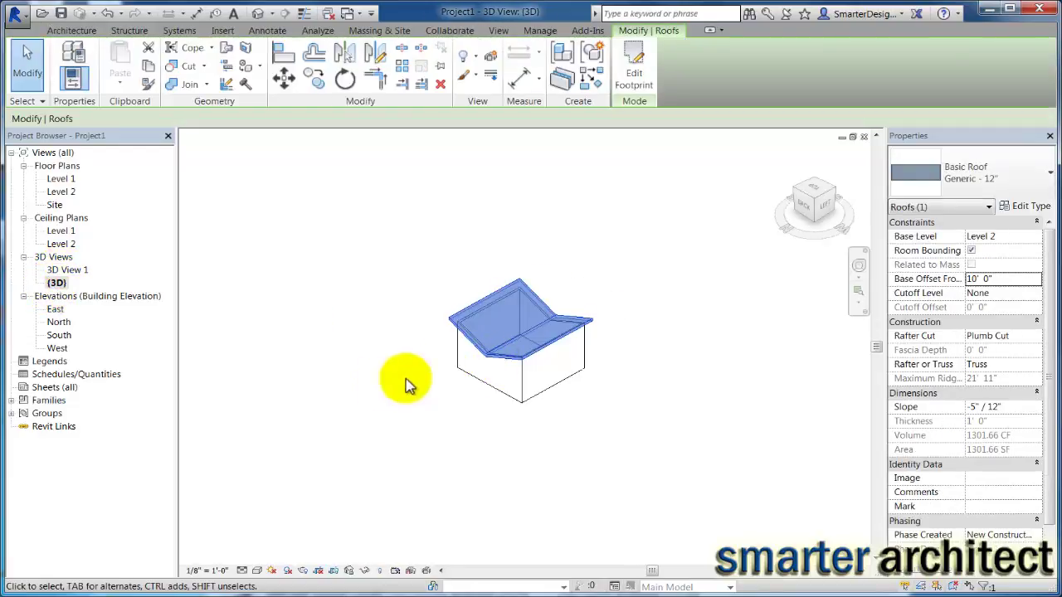
left_click(378, 384)
scroll(533, 339, "up", 3)
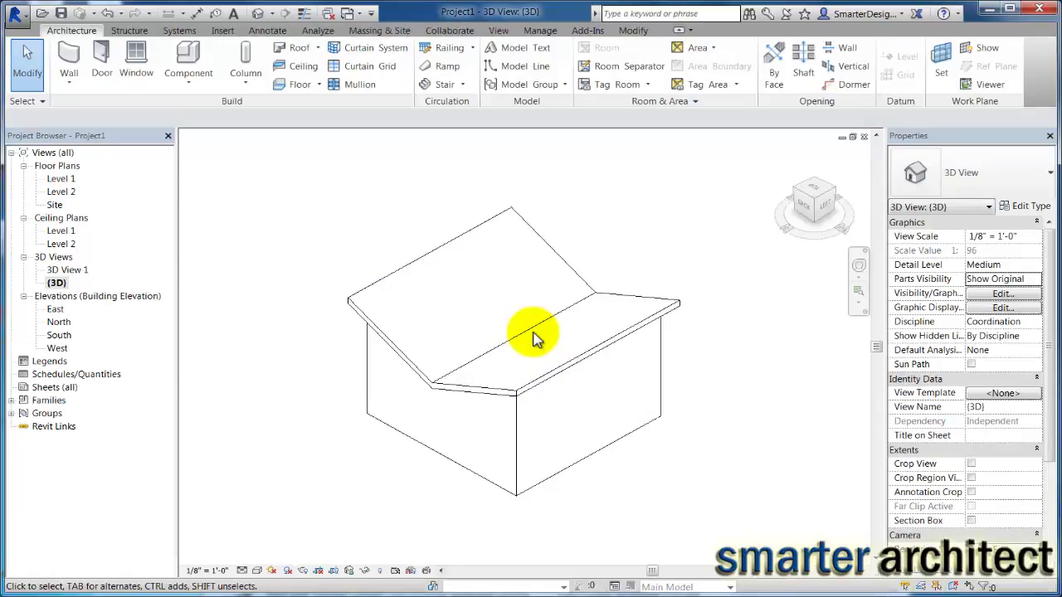
- Set the {3D} view's visual style to Shaded and turn Shadows on
left_click(258, 571)
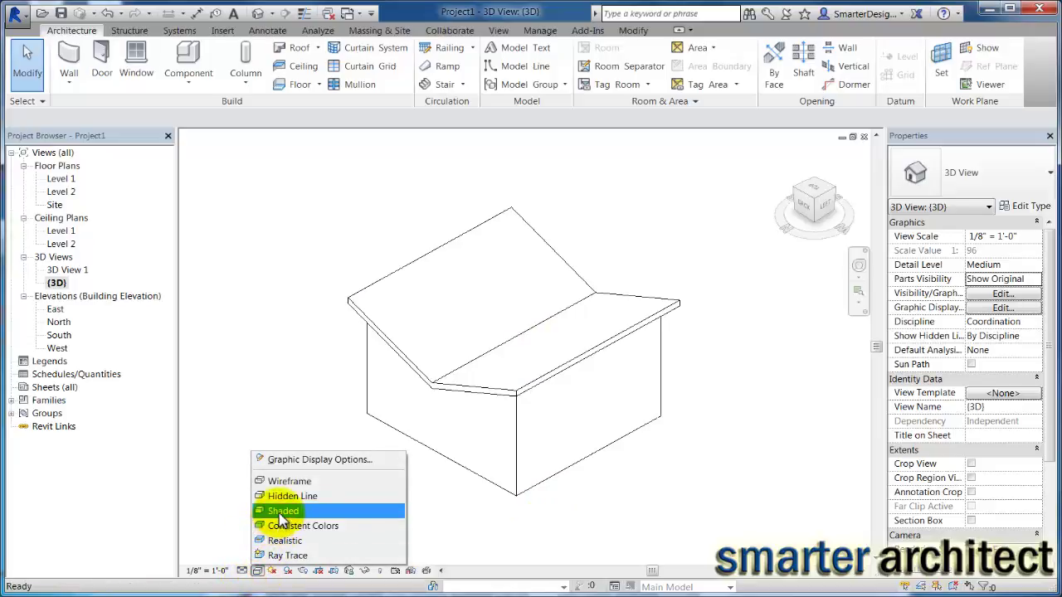
left_click(282, 512)
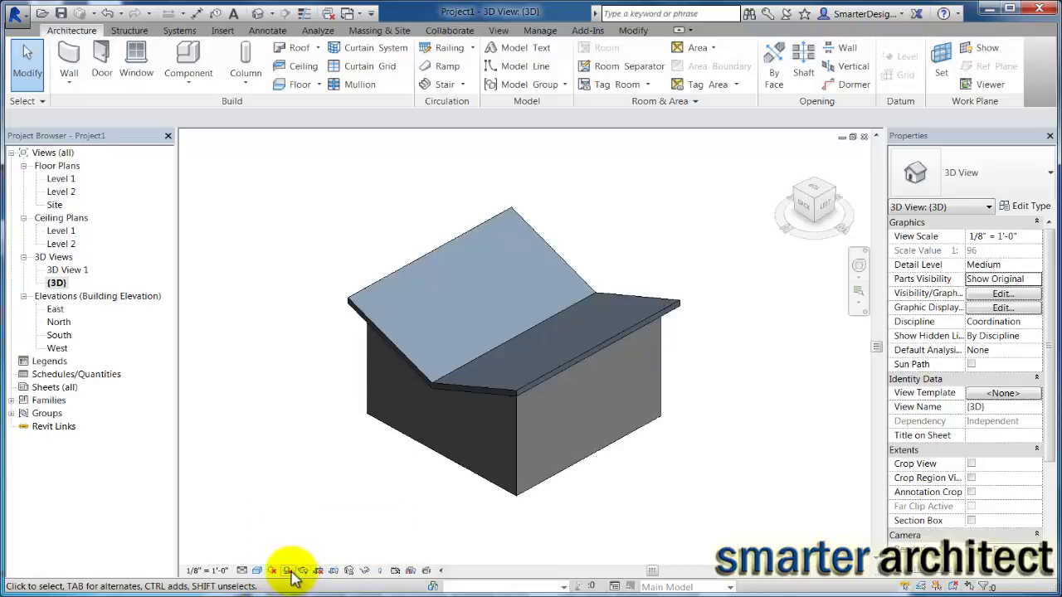
left_click(288, 570)
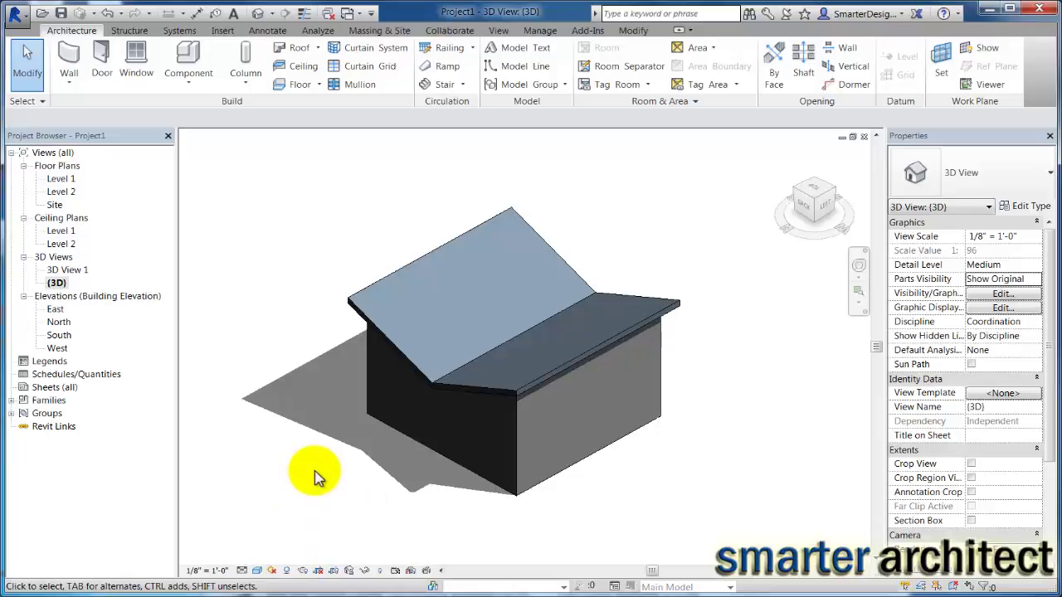